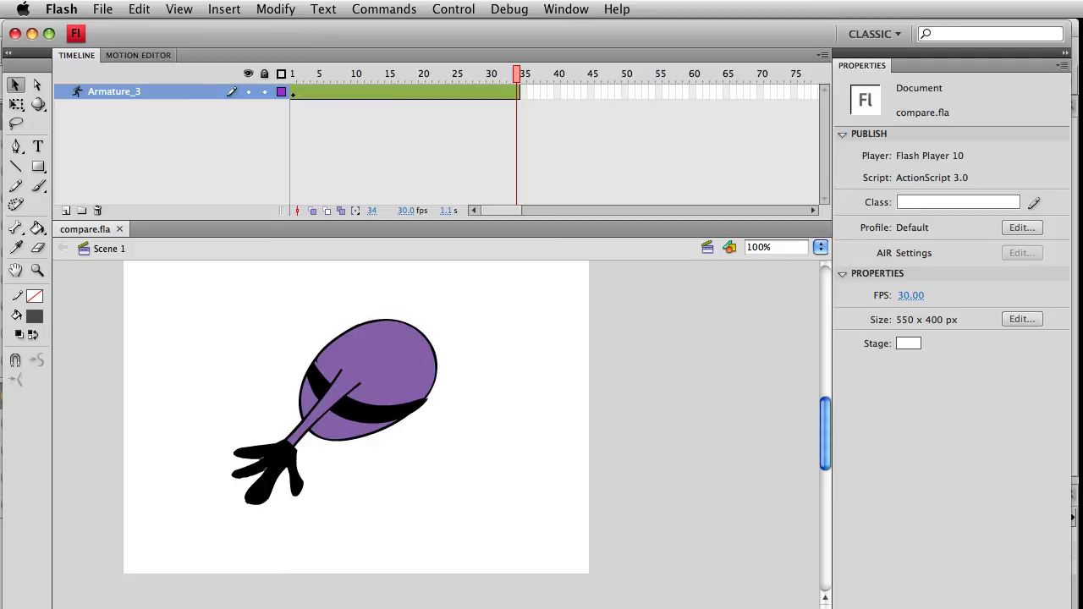
Step: Pose the armature at frame 34 by swinging the hand up and outward to the left of the body
click(375, 392)
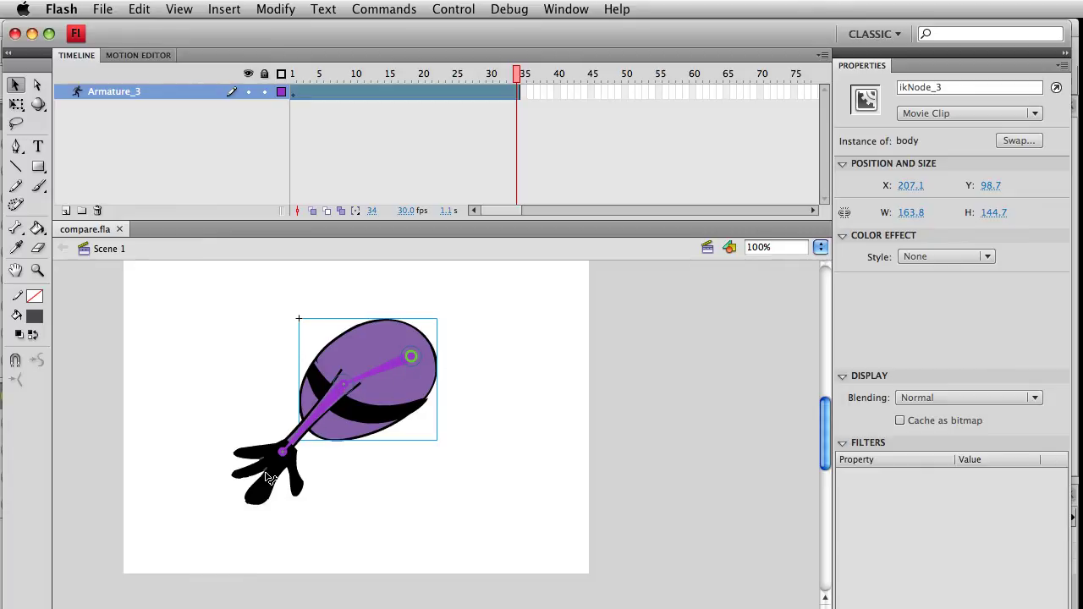
click(293, 75)
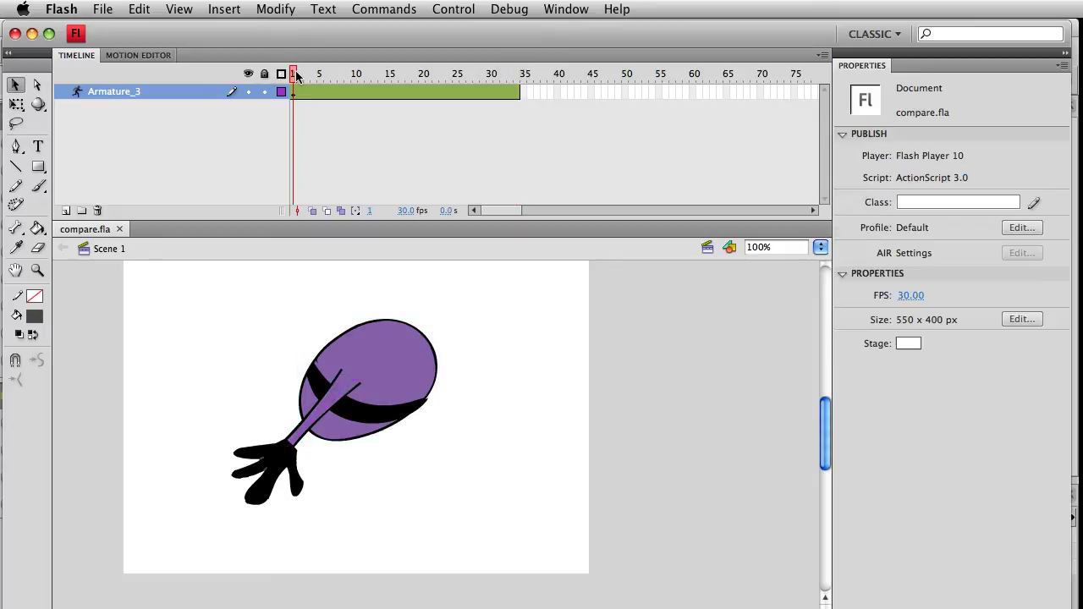
drag(292, 75, 517, 74)
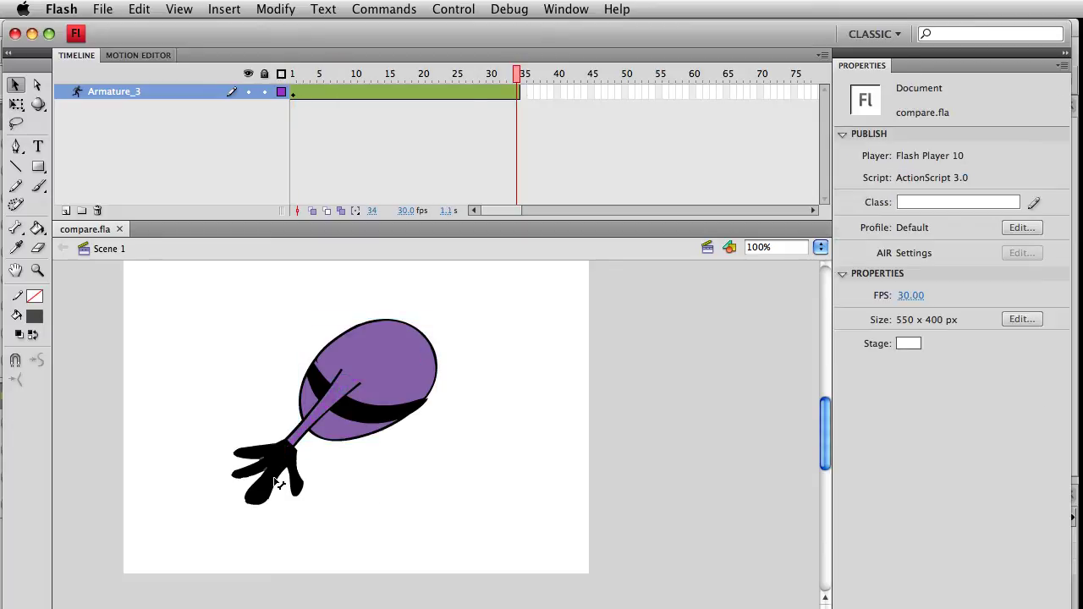
click(266, 479)
drag(275, 486, 63, 406)
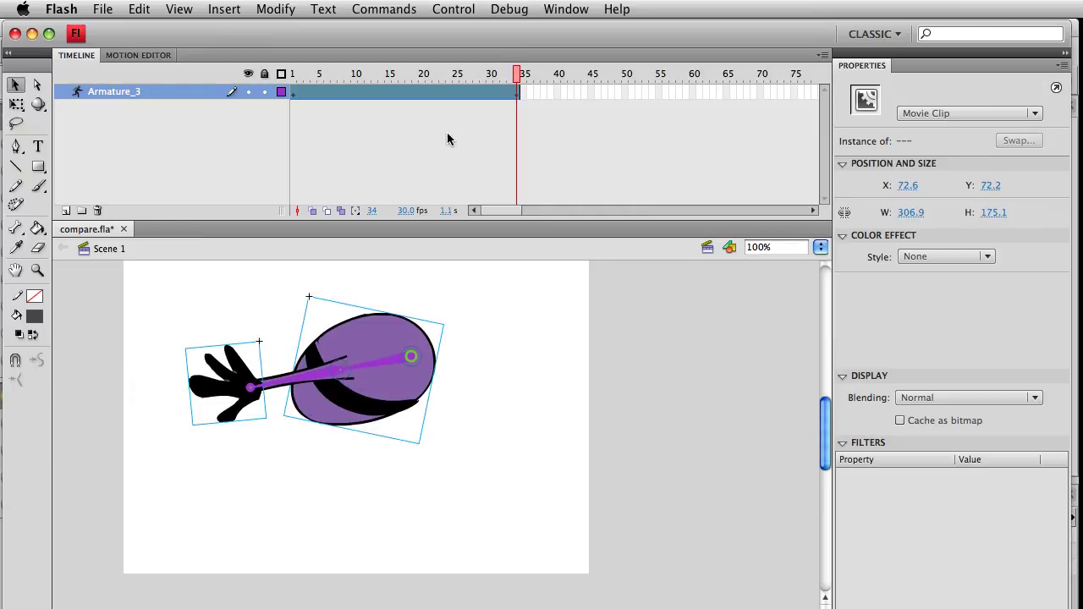
Step: Pose the armature at frame 17 with the hand pulled across to the stage's right edge, and preview the motion
drag(519, 89, 402, 94)
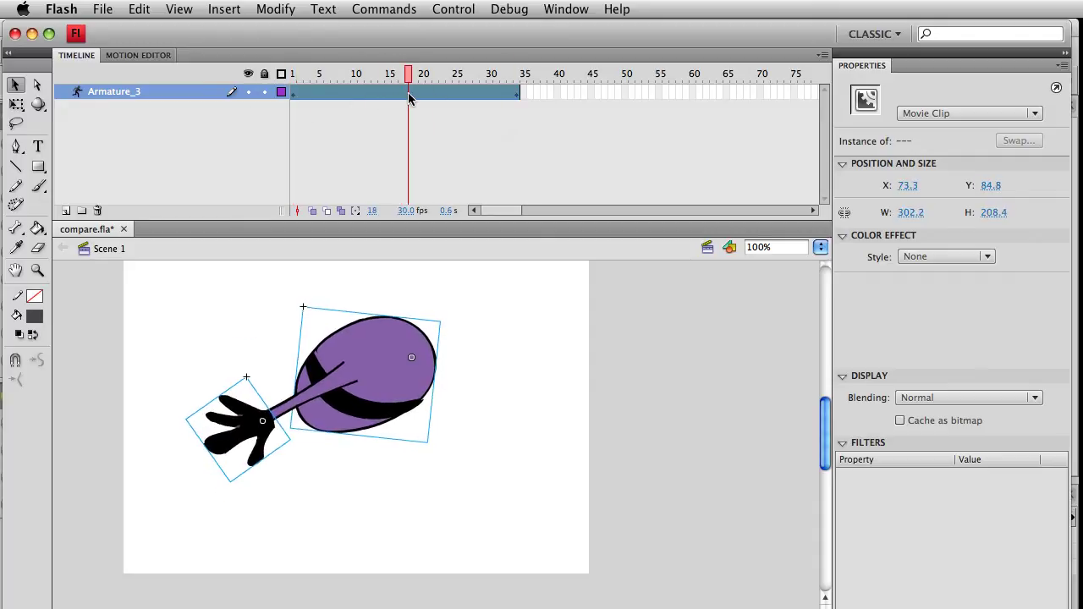
drag(258, 444, 561, 464)
key(Return)
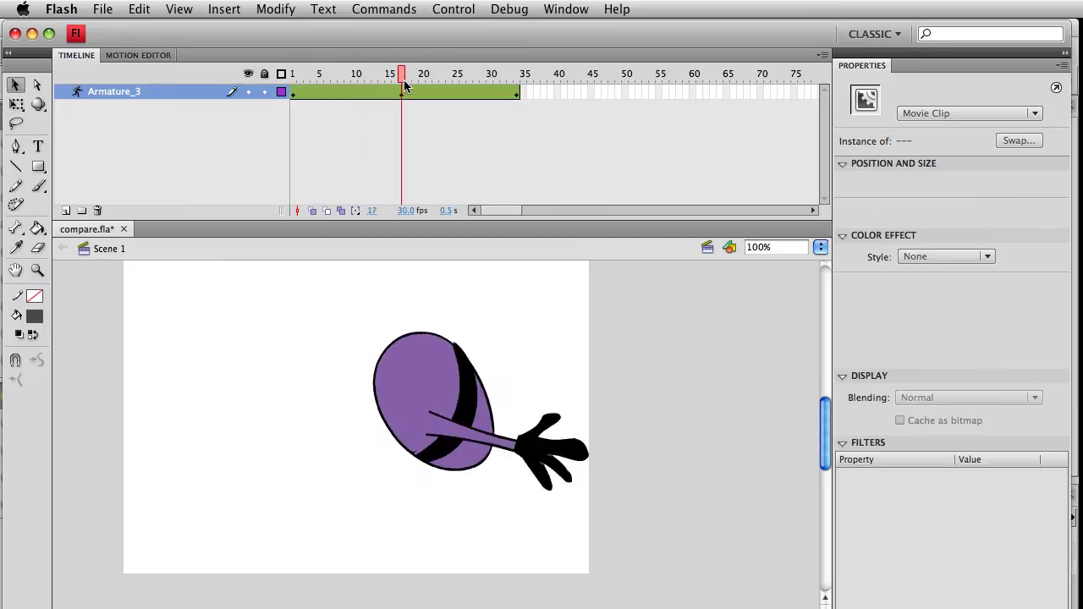
drag(416, 84, 403, 84)
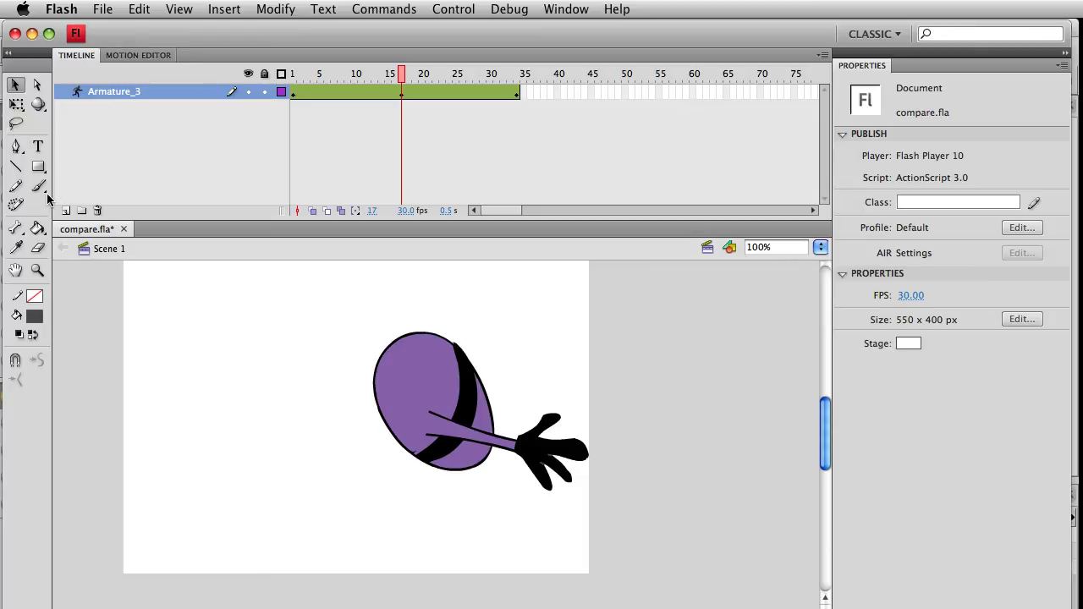
Step: Free-transform the hand at frame 17, enlarging it to about 298 by 300 px and shrinking it back to about 153 by 154 px
click(17, 107)
click(554, 443)
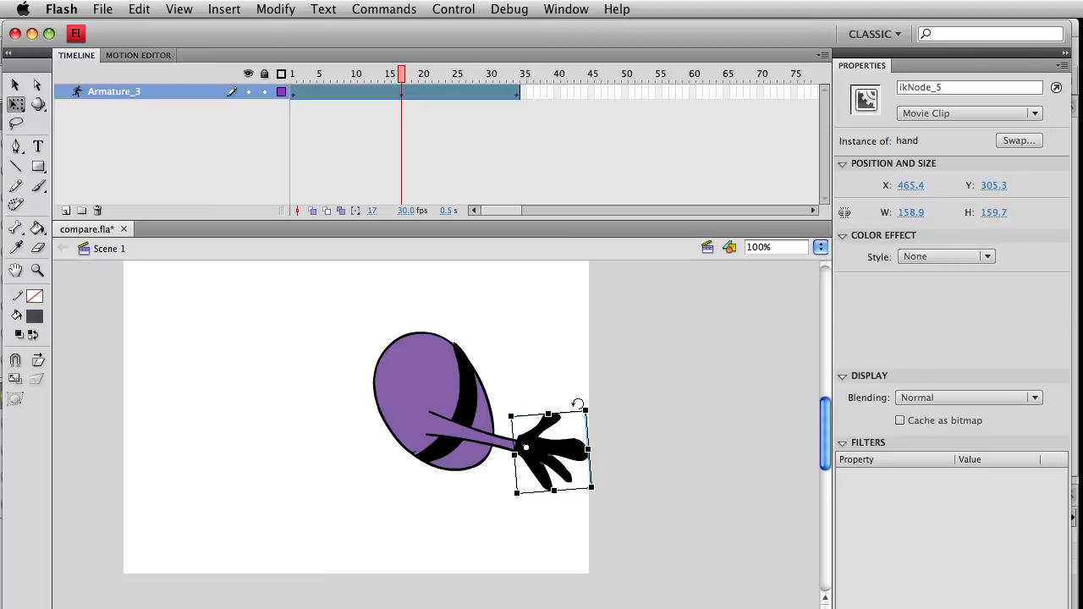
drag(585, 411, 637, 374)
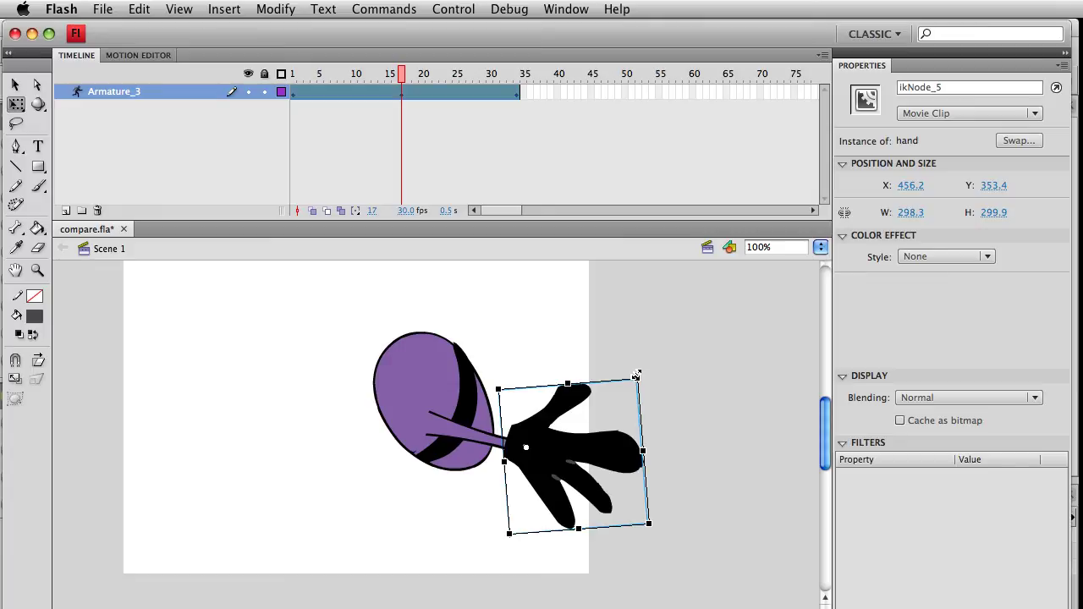
drag(403, 77, 404, 102)
click(556, 441)
drag(654, 526, 602, 489)
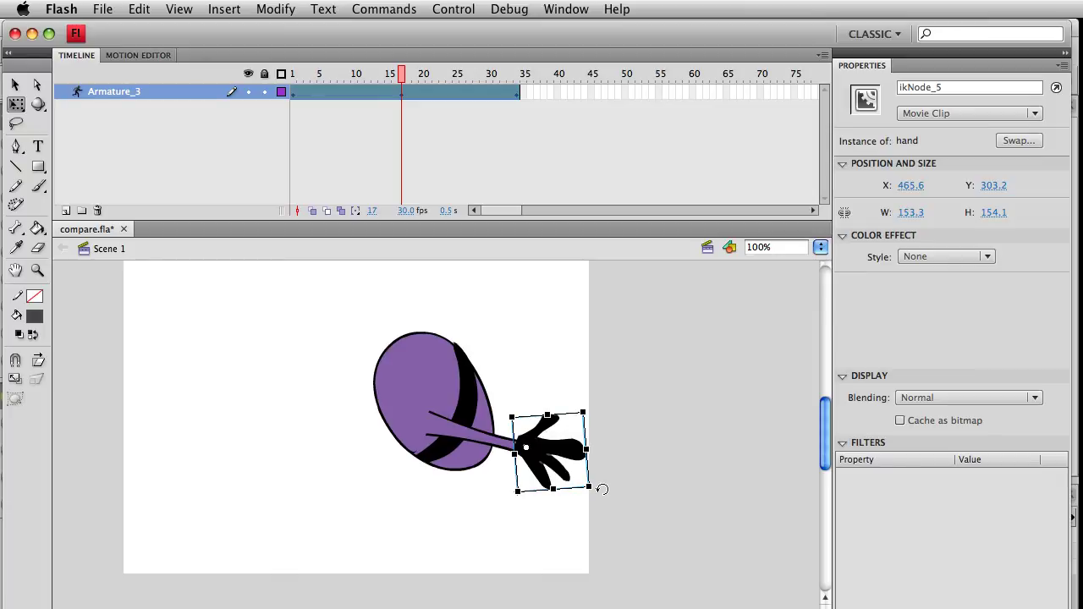
Step: Skew the hand upward at frame 17, preview the motion, and skew it back to about 153 by 152 px
drag(584, 467, 580, 424)
drag(372, 75, 401, 74)
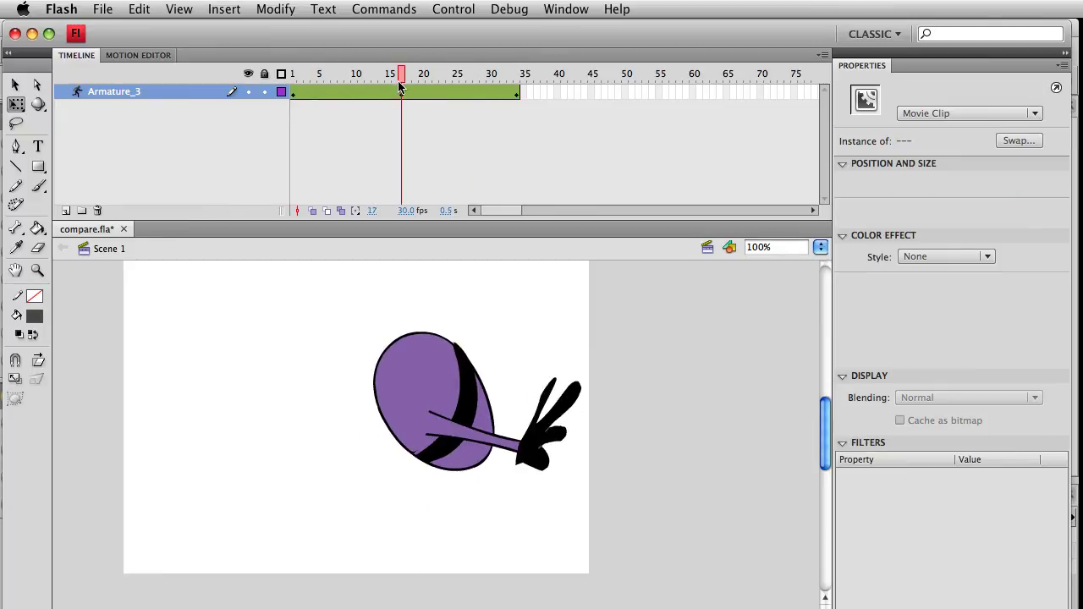
click(575, 404)
drag(586, 402, 592, 455)
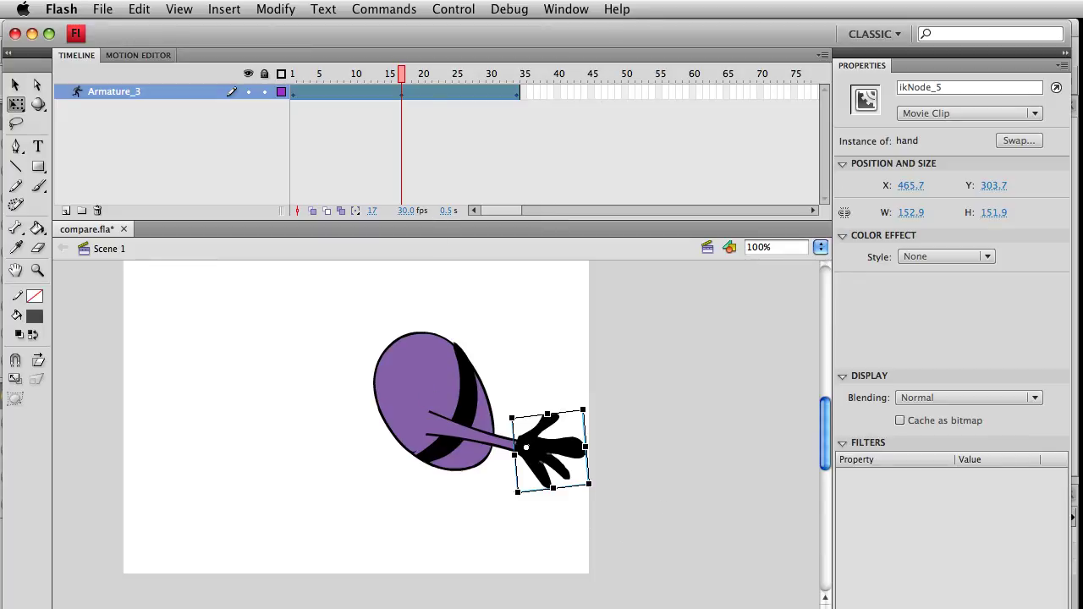
Step: Swap the hand instance at frame 17 for the hand2 symbol and preview the change along the timeline
click(276, 8)
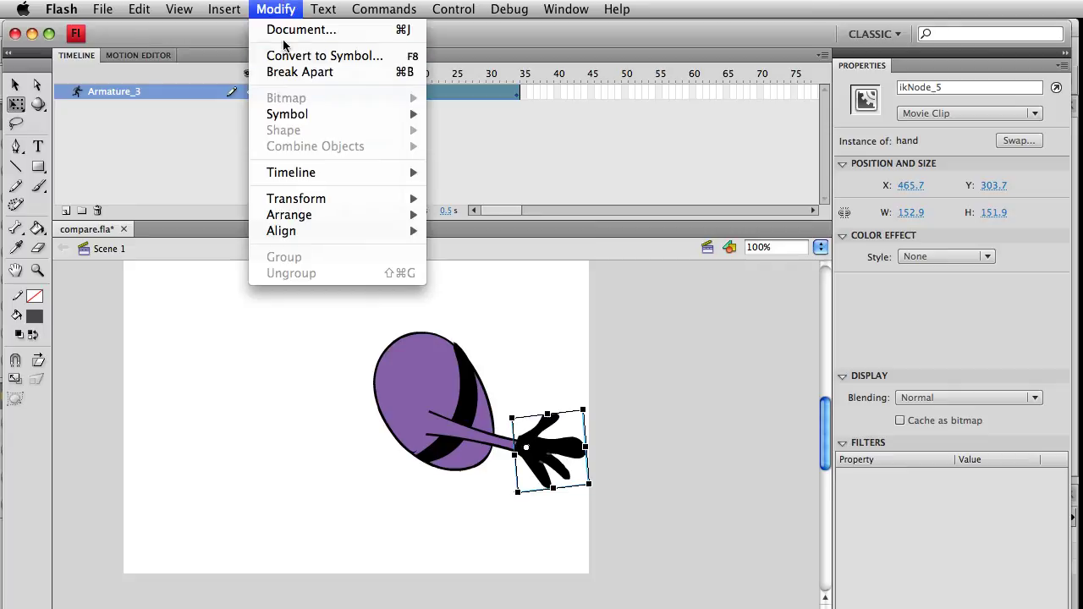
mouse_move(286, 114)
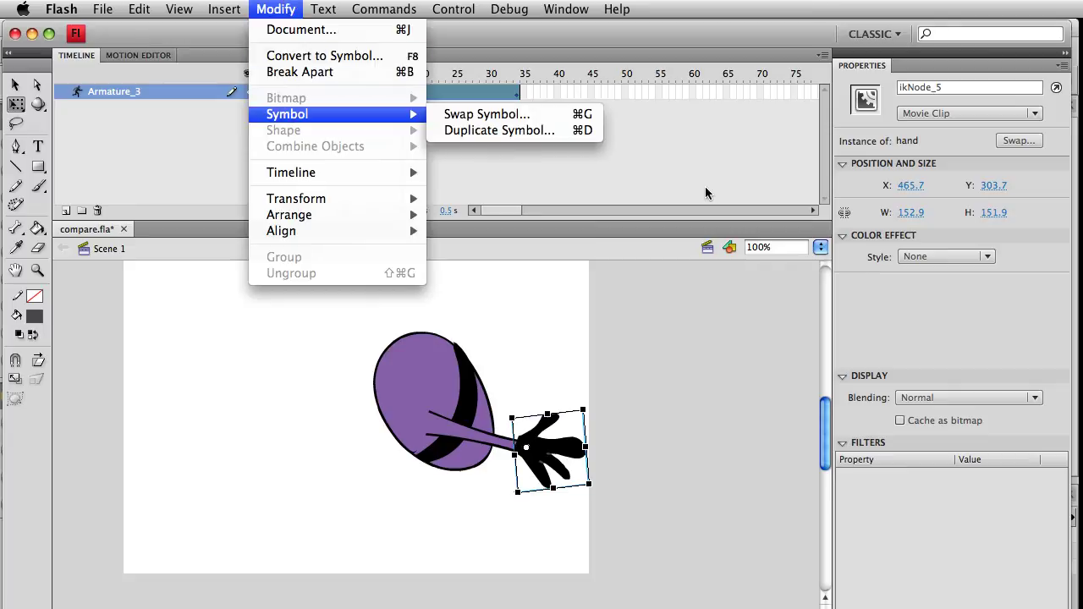
click(527, 118)
drag(960, 507, 748, 88)
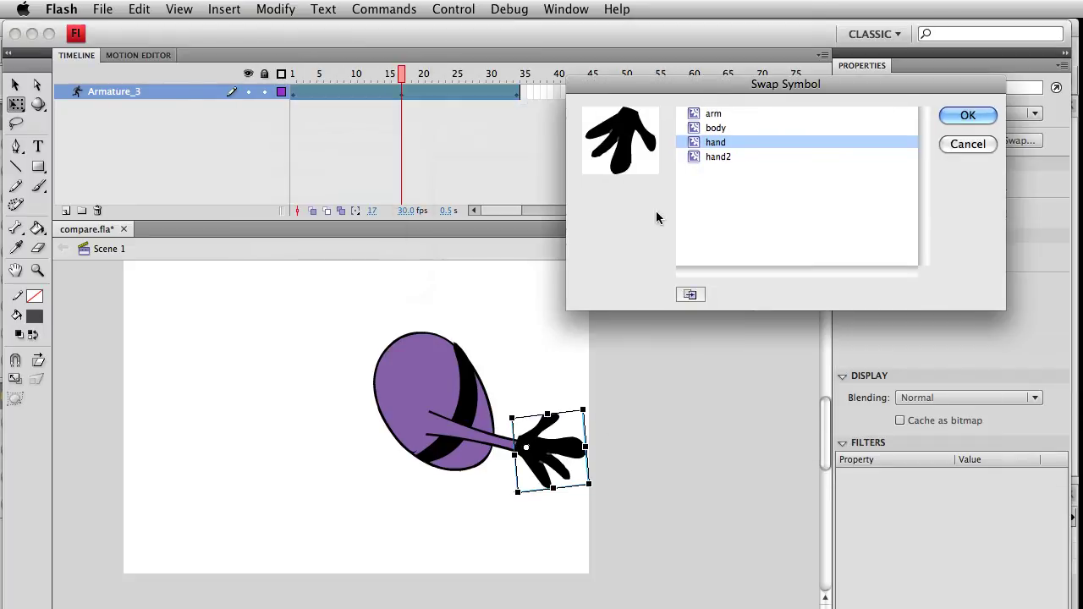
click(711, 159)
drag(663, 85, 665, 172)
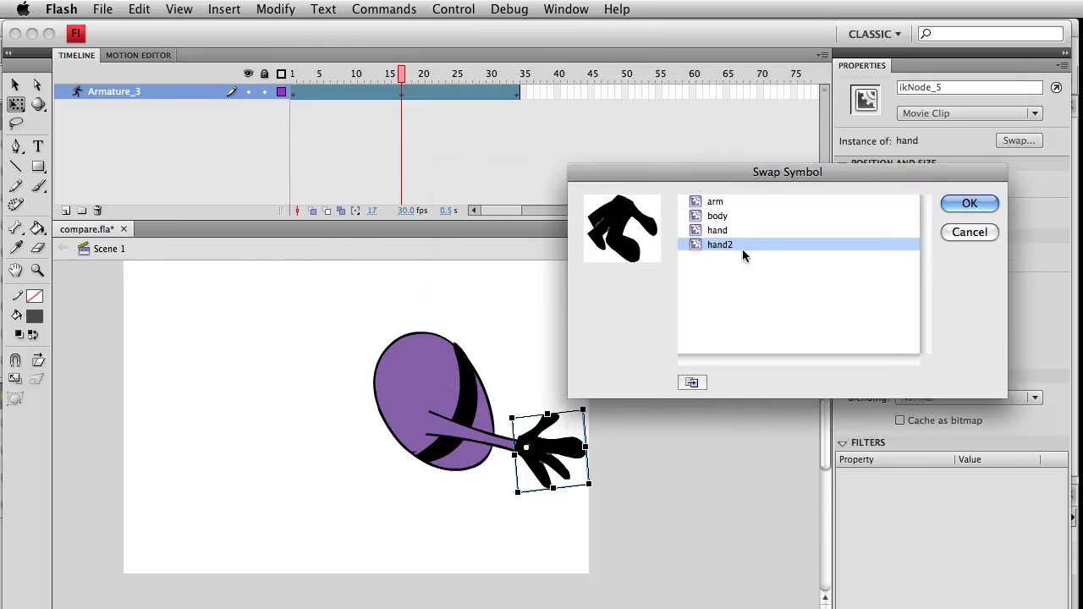
click(970, 204)
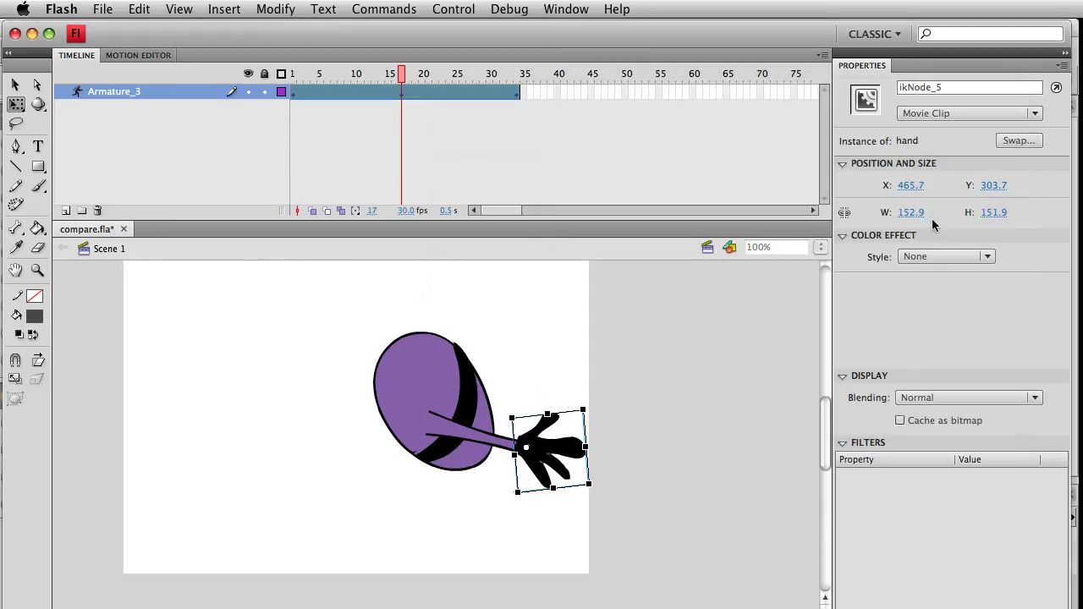
click(607, 376)
drag(402, 76, 402, 116)
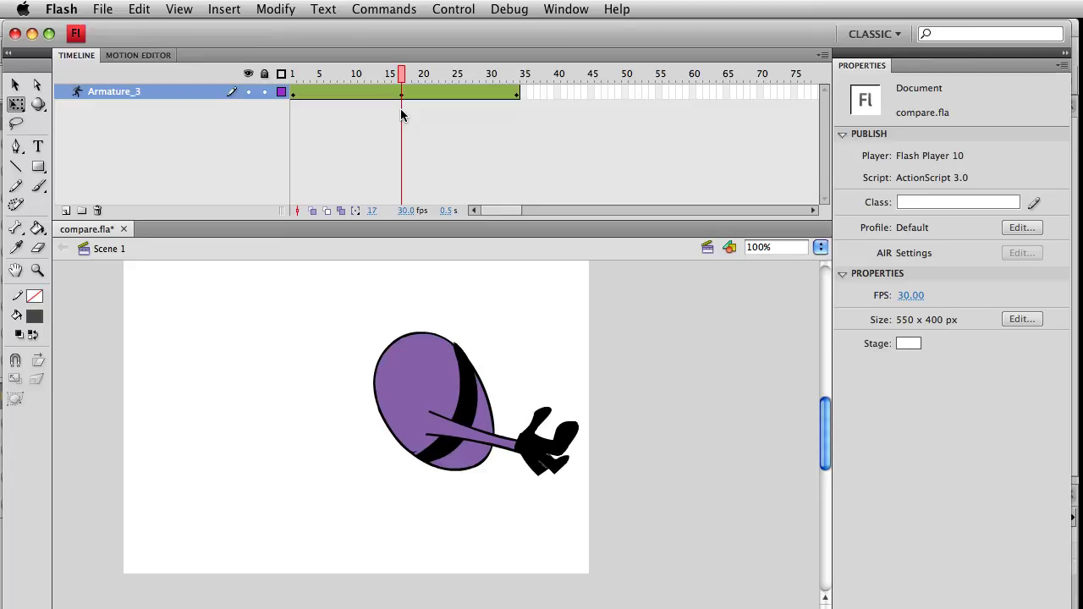
Step: Try a new layer with a blank keyframe at frame 17 above the armature, and undo both additions
click(66, 211)
click(400, 93)
key(F7)
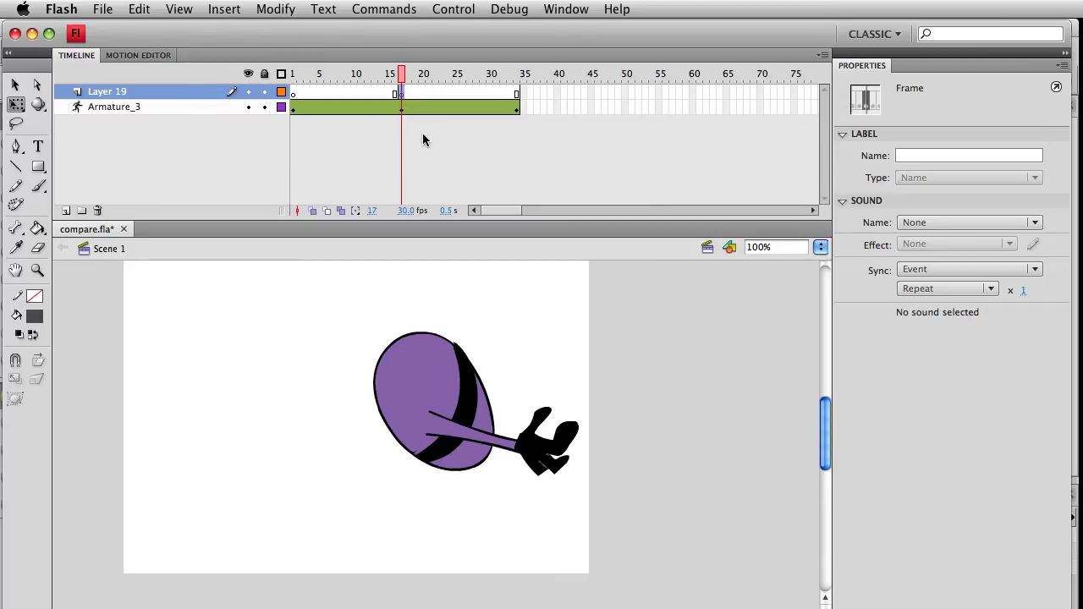
key(super+z)
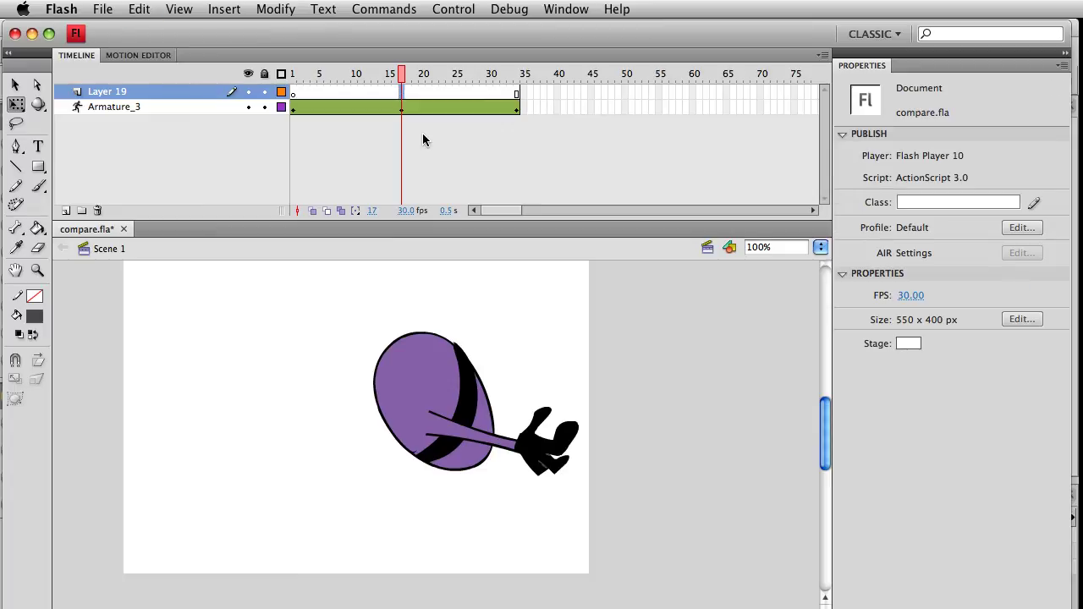
key(super+z)
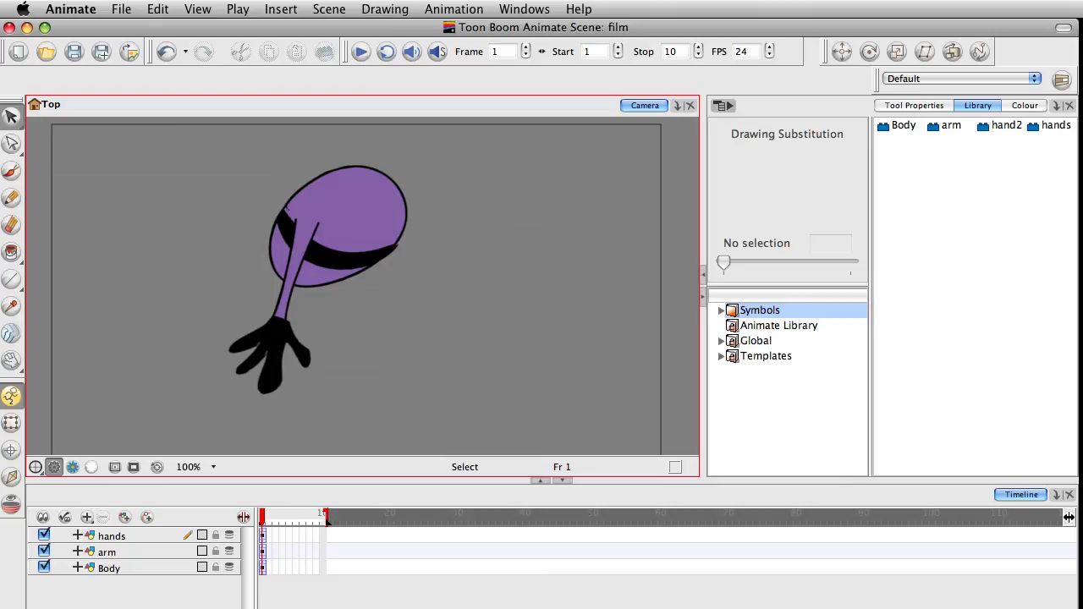
Step: In Toon Boom Animate, parent the arm layer to Body and the hands layer to arm
click(107, 554)
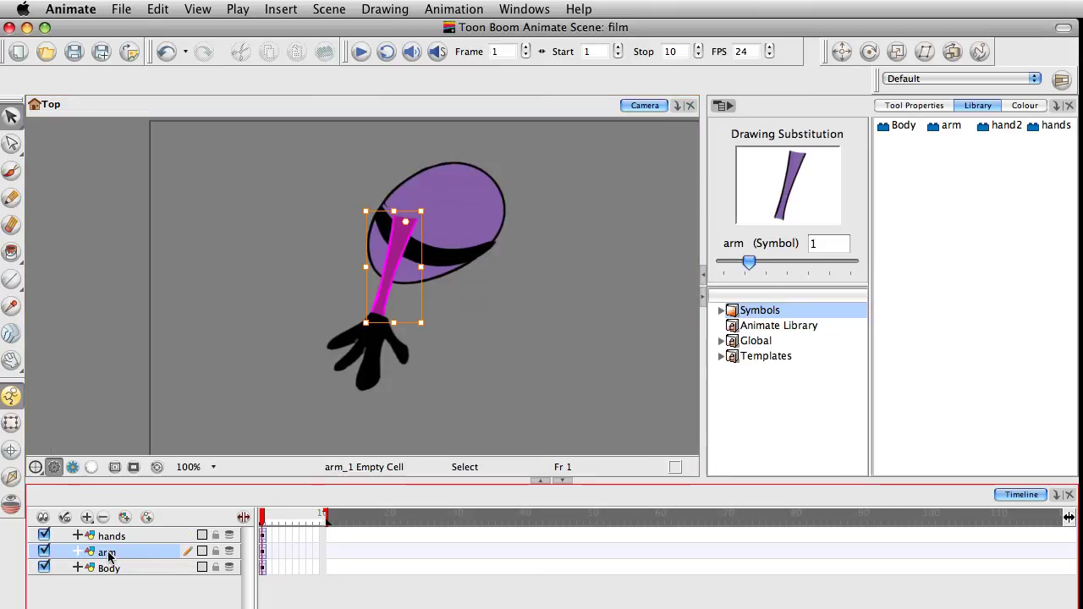
drag(114, 554, 119, 574)
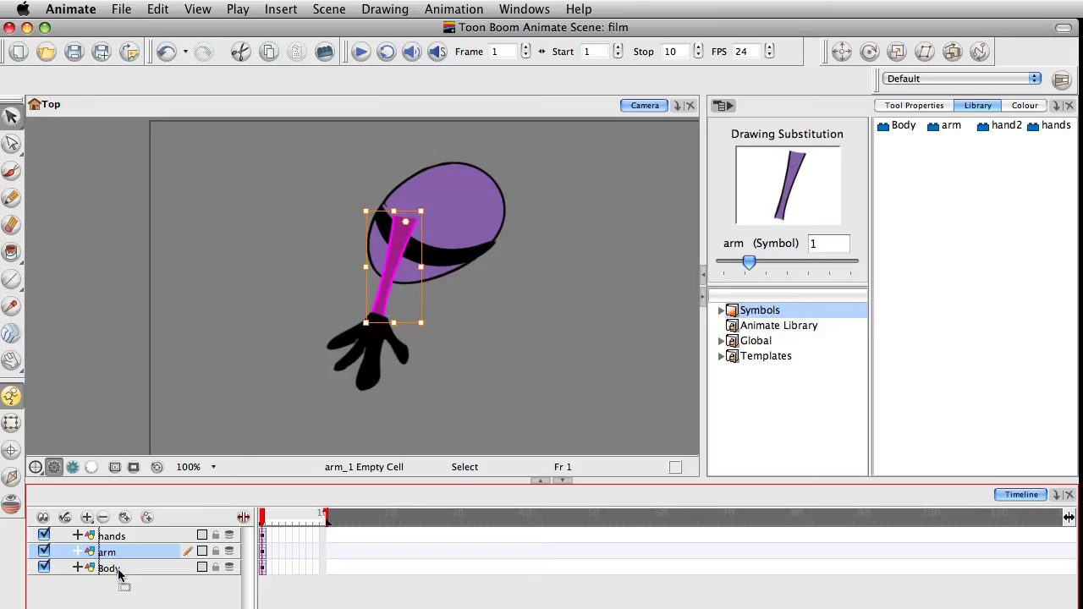
drag(118, 574, 119, 573)
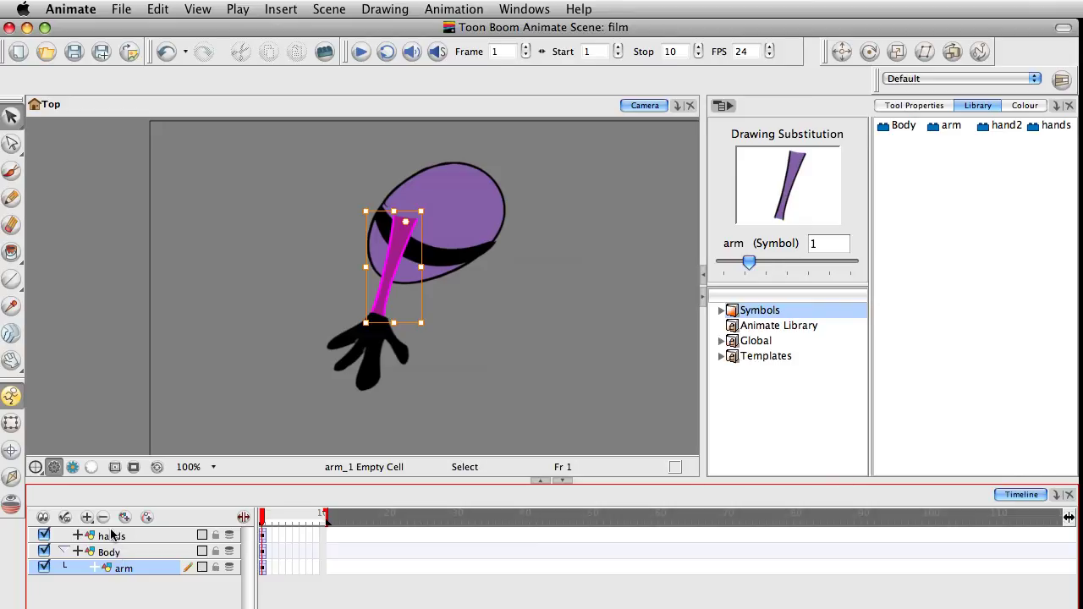
click(113, 537)
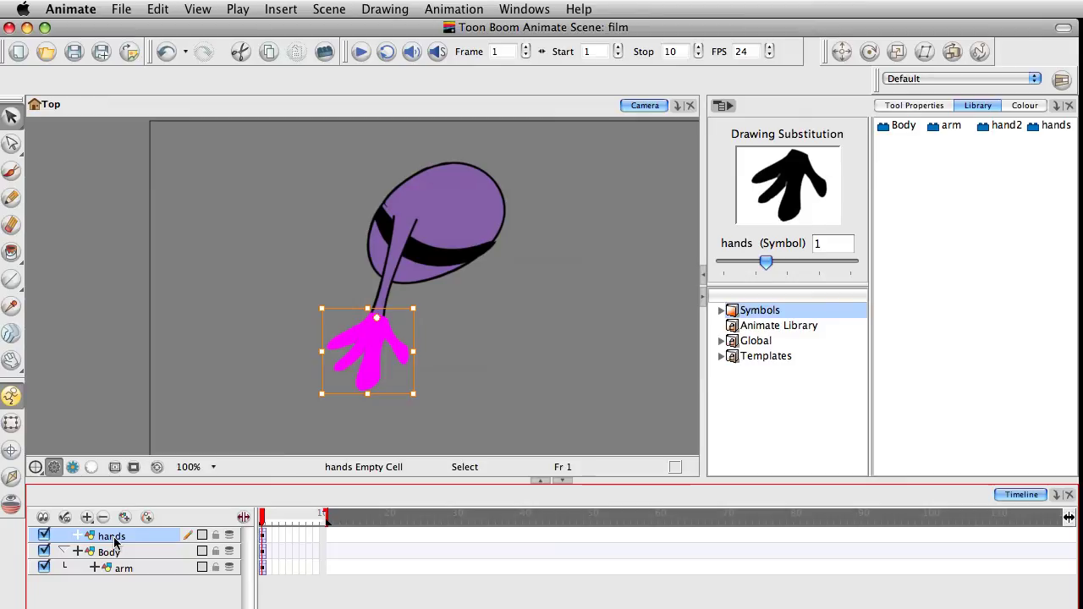
drag(115, 541, 124, 569)
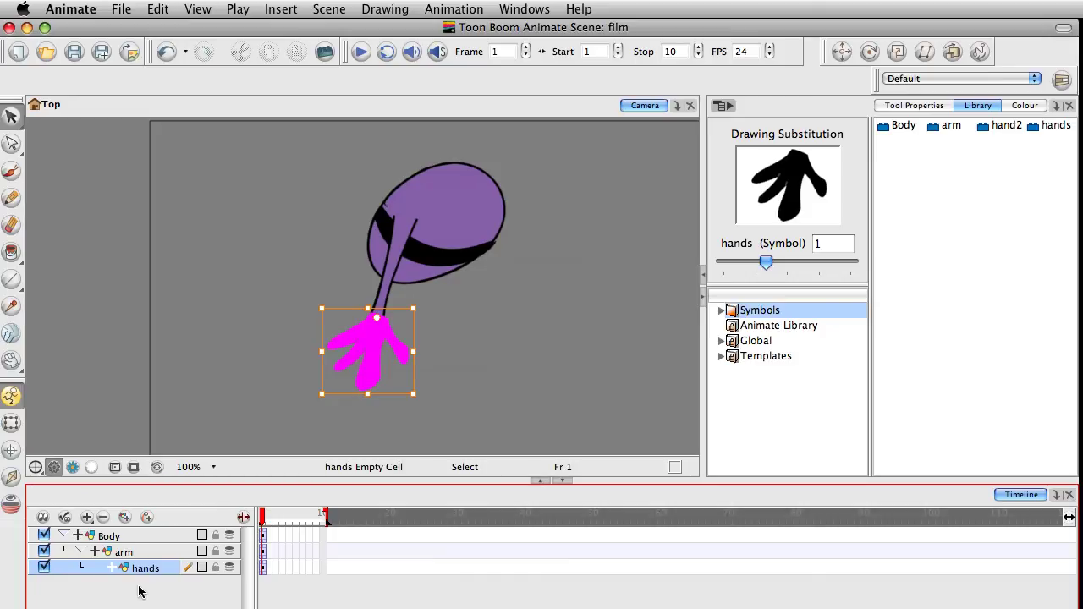
Step: Examine the Body, arm and hands hierarchy by selecting each part and collapsing and expanding the parent layers
click(119, 536)
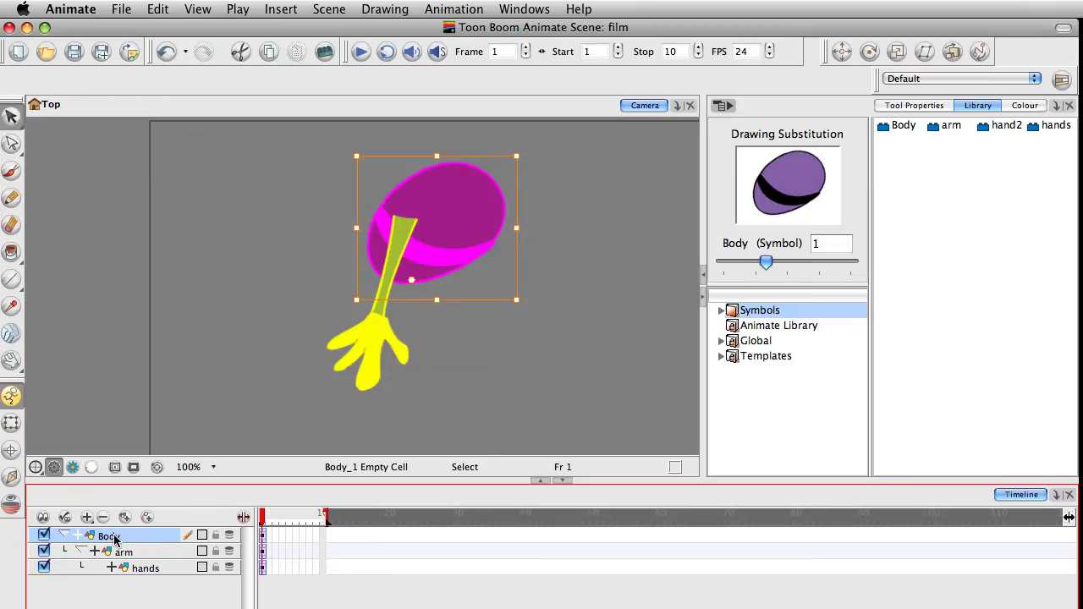
click(125, 552)
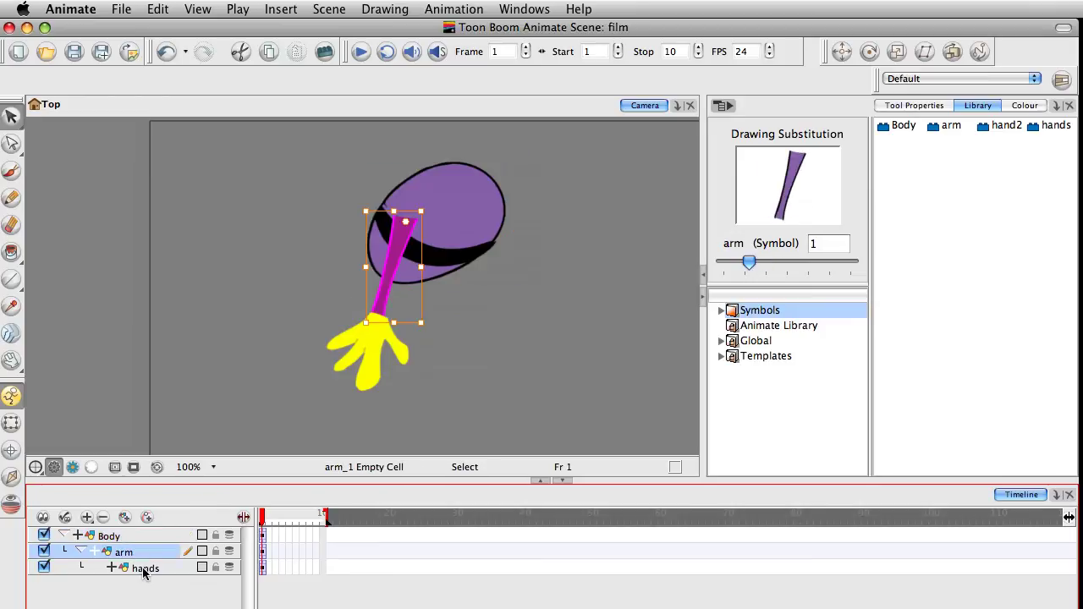
click(144, 569)
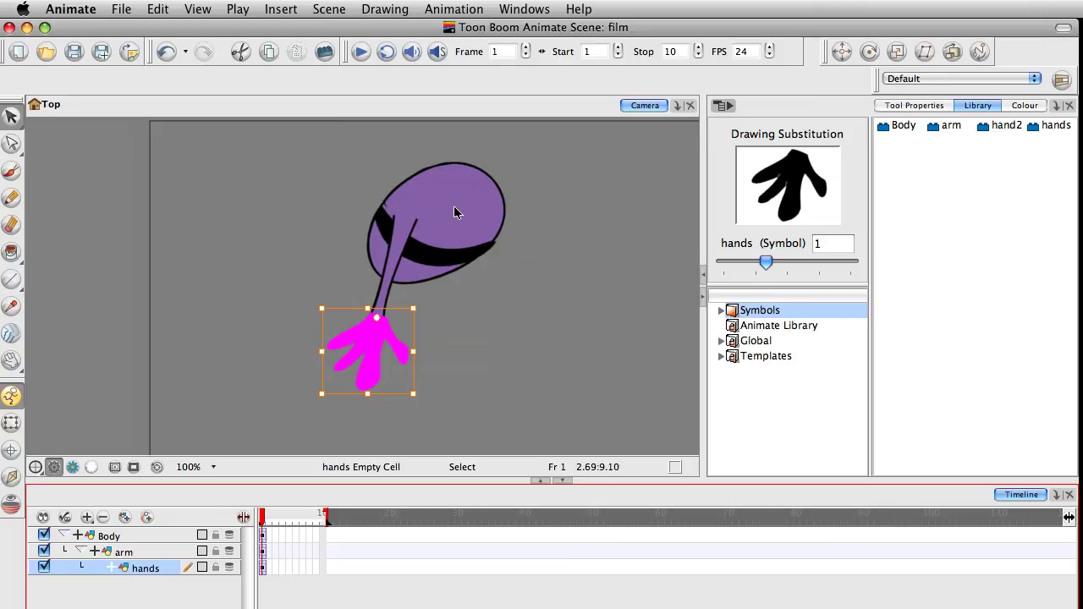
click(396, 247)
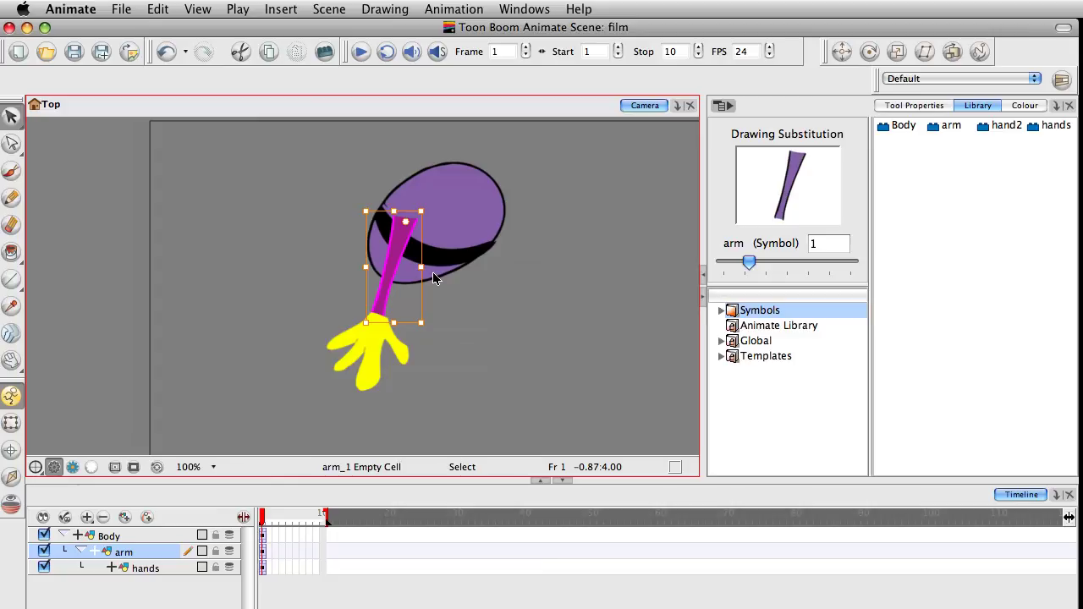
click(65, 535)
click(65, 535)
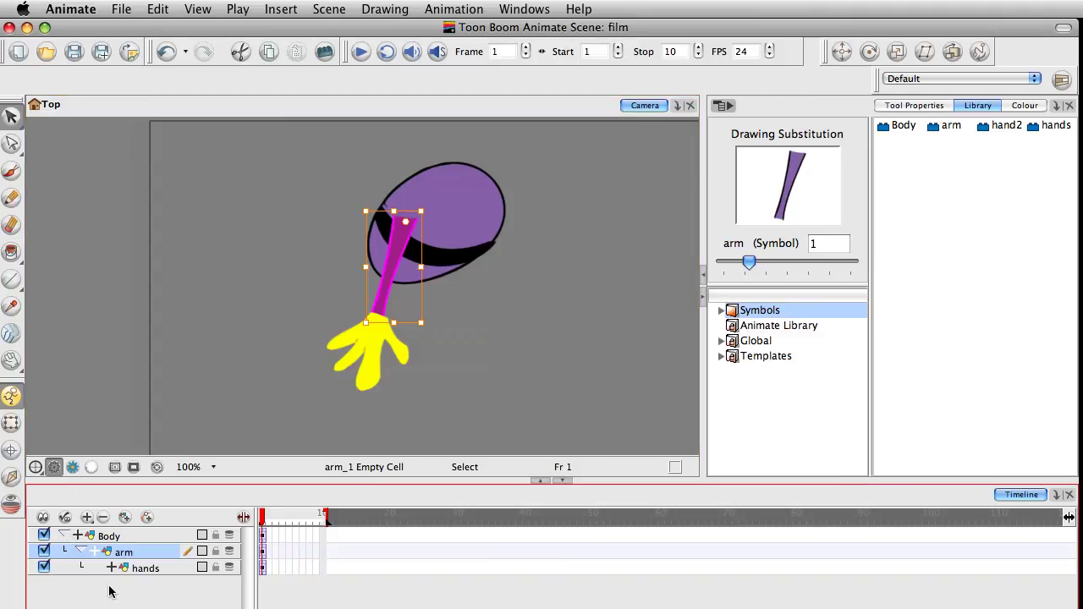
click(88, 539)
click(80, 551)
click(79, 551)
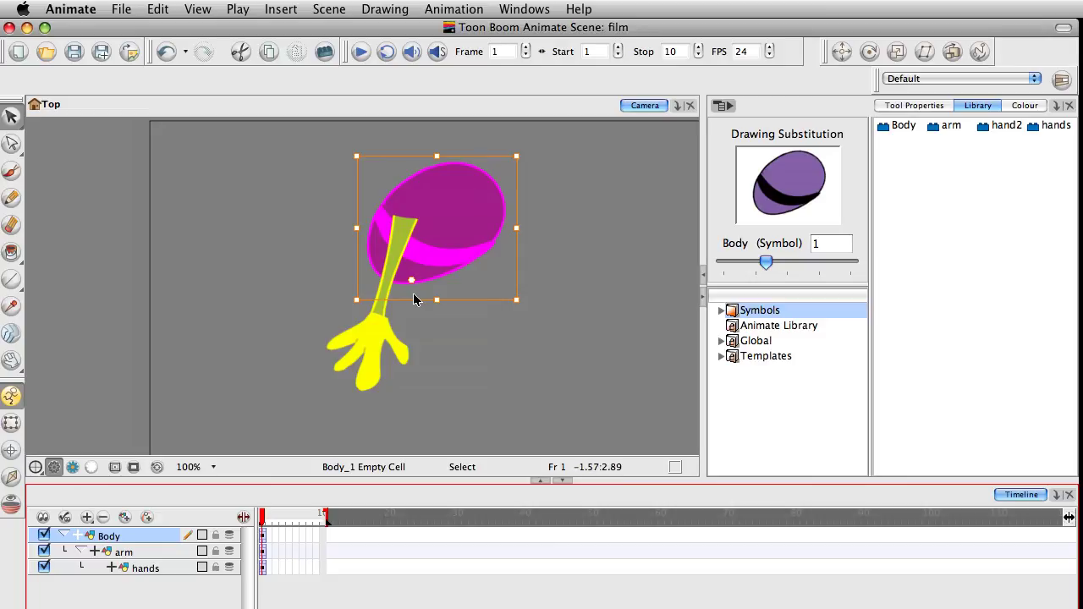
click(123, 552)
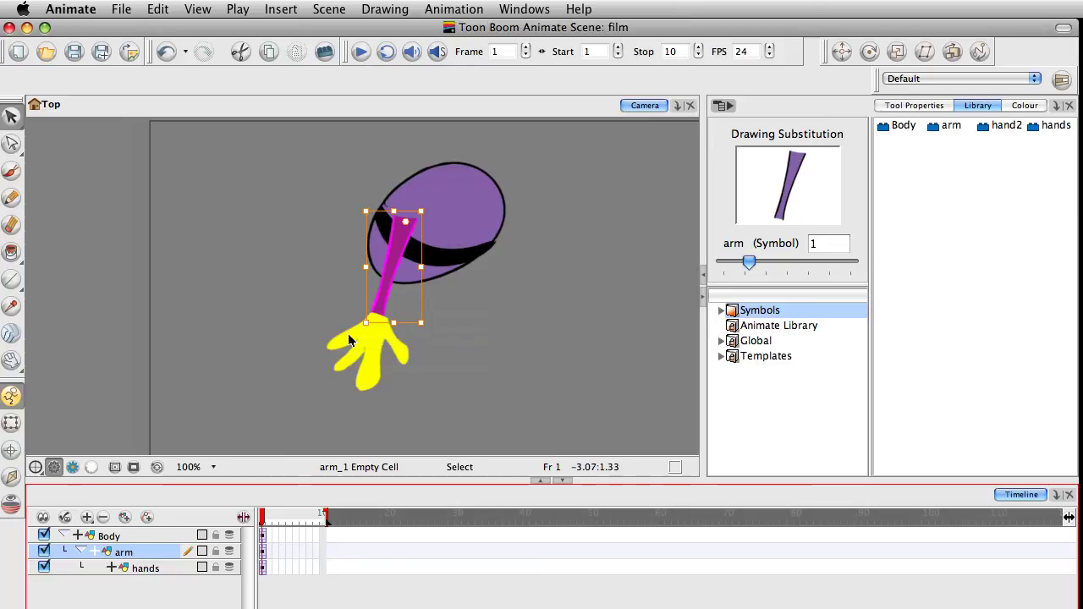
click(119, 536)
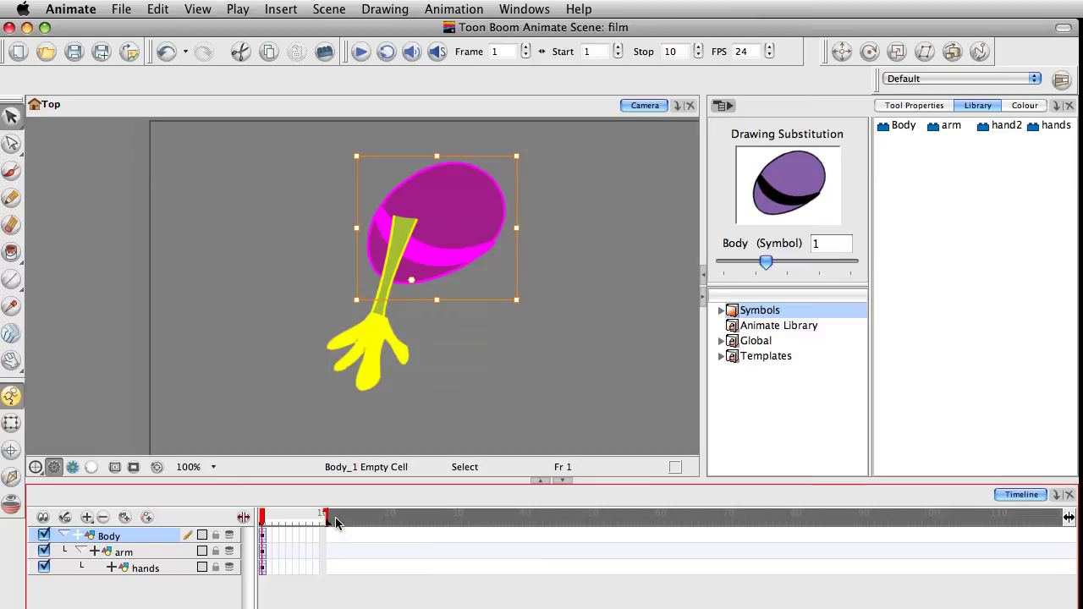
Step: Extend the scene's length to 29 frames
drag(330, 515, 457, 519)
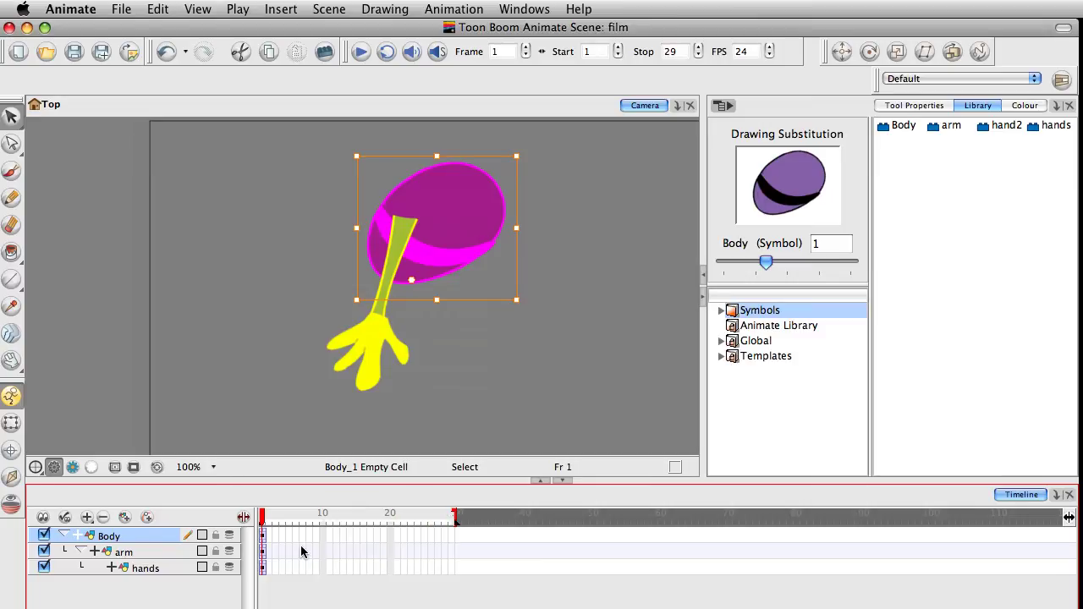
Step: Extend the exposure of the Body, arm and hands layers to frame 20 and scrub through the held frames
drag(391, 533, 389, 581)
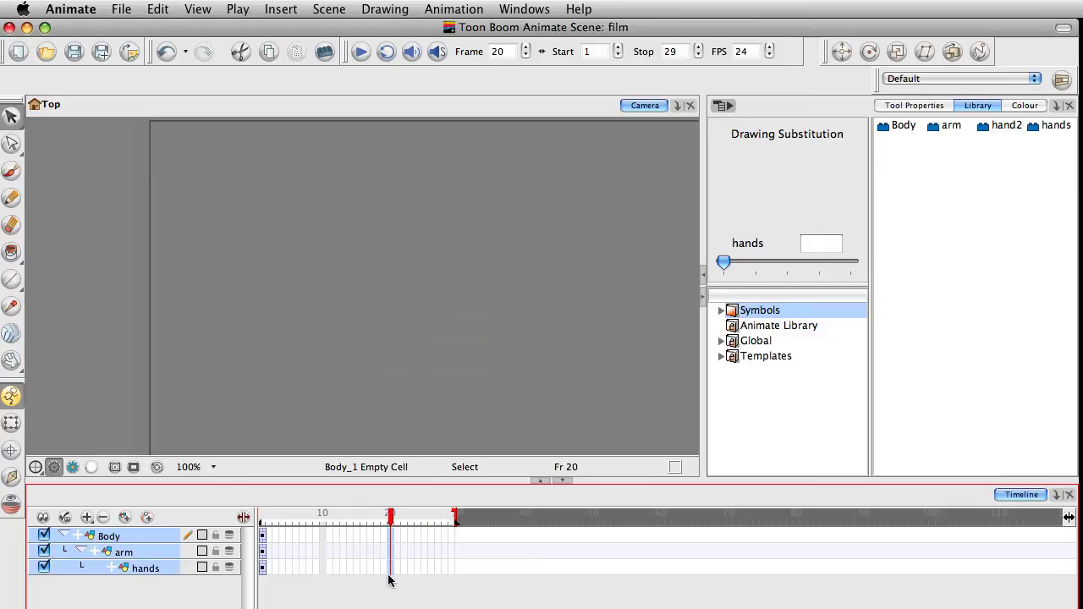
key(F5)
mouse_move(389, 522)
mouse_down()
mouse_move(263, 523)
mouse_move(311, 516)
mouse_move(297, 519)
mouse_up()
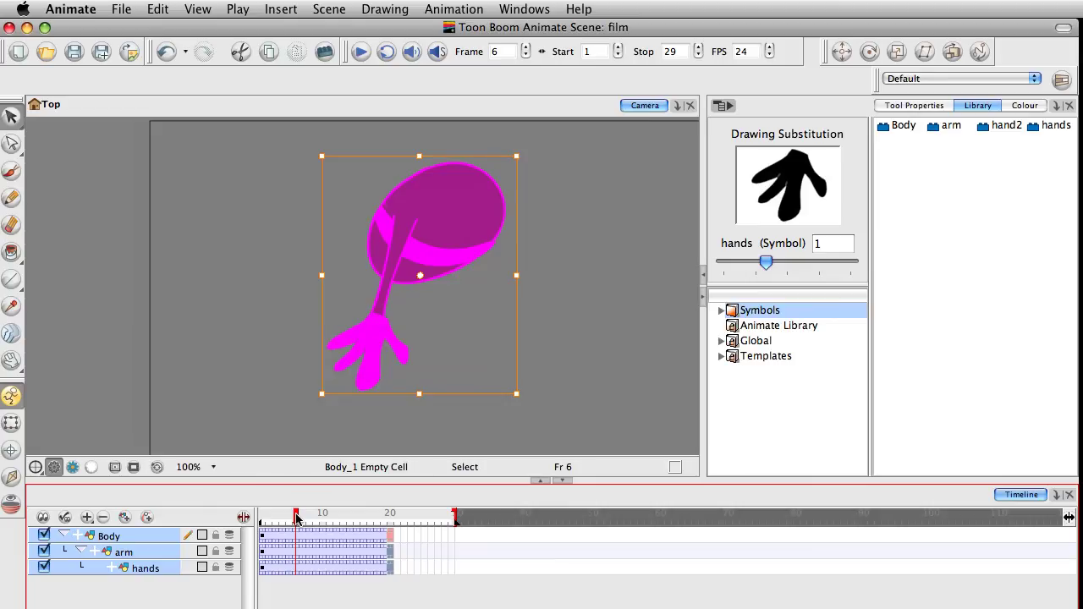
mouse_move(296, 518)
mouse_down()
mouse_move(358, 511)
mouse_move(316, 511)
mouse_up()
Step: Rotate the arm about its shoulder at frame 20 so that it swings towards the right with the hand
click(368, 600)
click(392, 569)
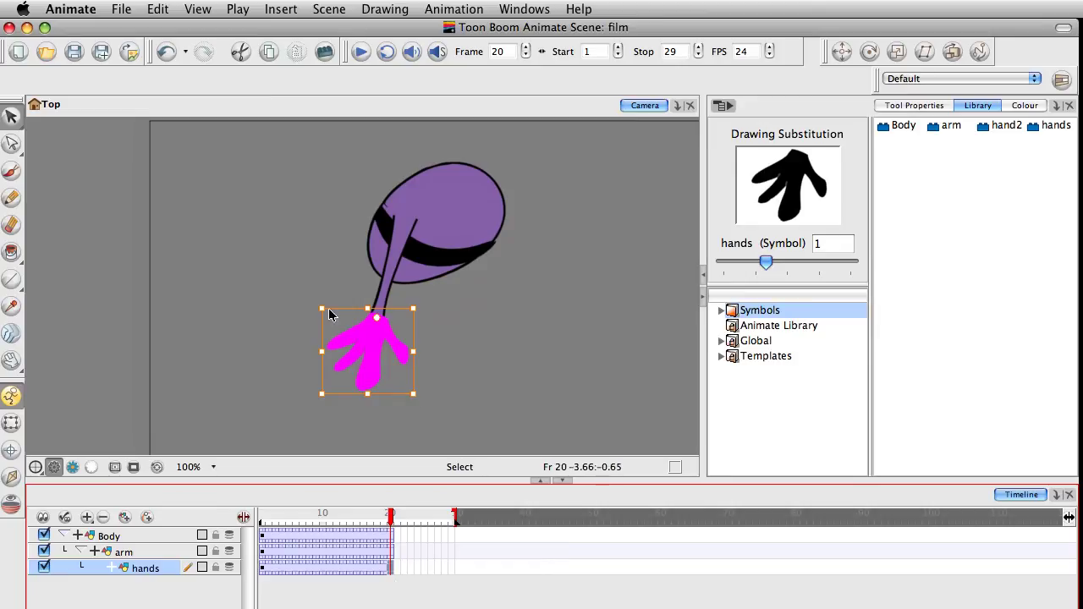
click(396, 252)
drag(432, 328, 483, 314)
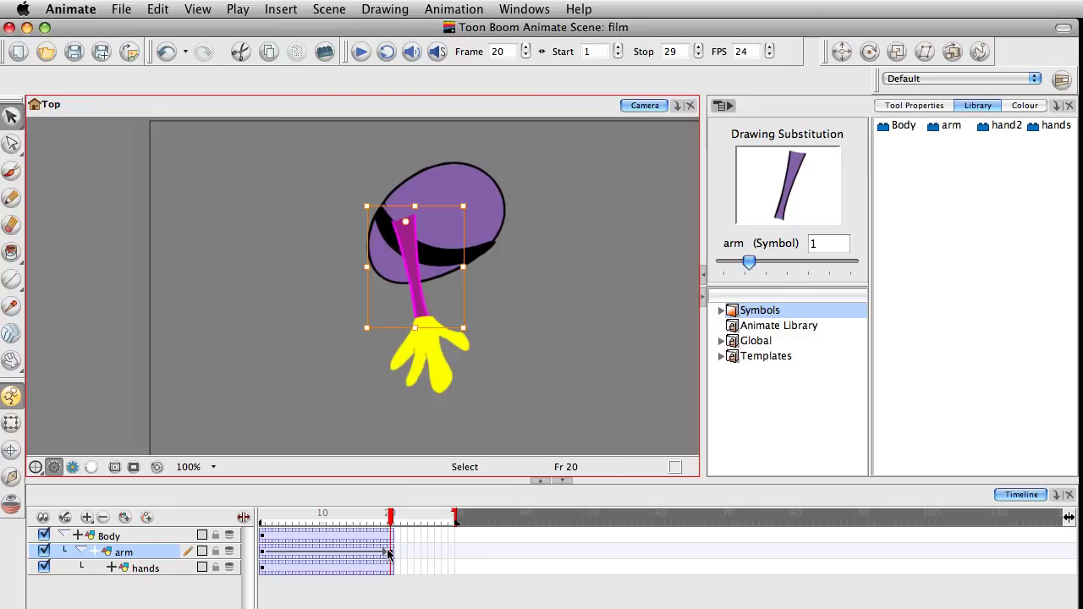
mouse_move(392, 513)
mouse_down()
mouse_move(262, 514)
mouse_move(392, 513)
mouse_up()
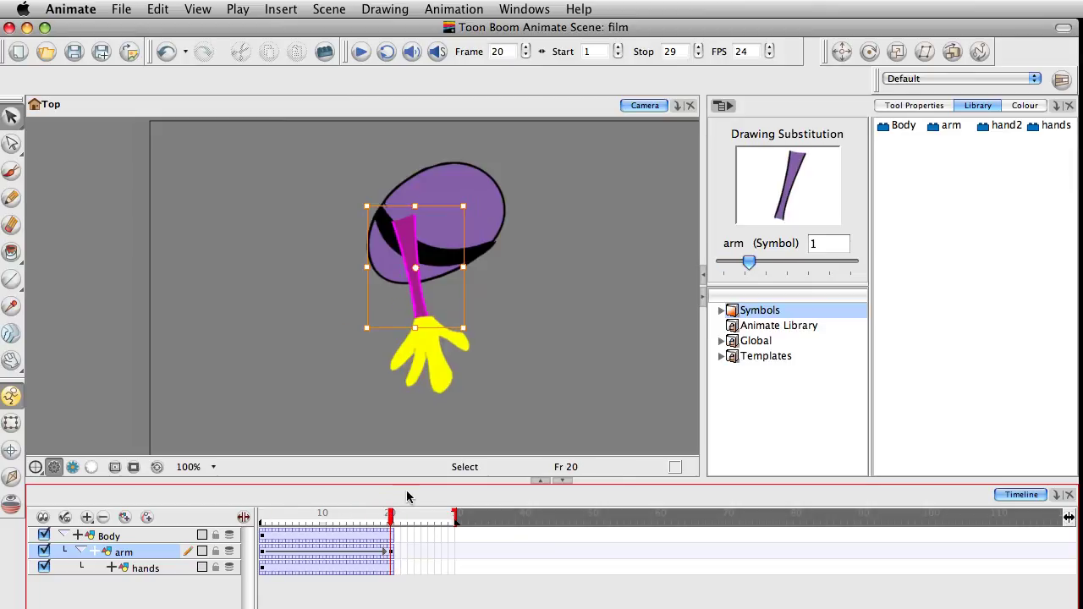
Step: Rotate the hand slightly counterclockwise at frame 20 and preview the arm and hand motion from frame 1 to 11
click(398, 423)
click(458, 346)
mouse_move(488, 414)
mouse_down()
mouse_move(539, 381)
mouse_move(490, 397)
mouse_up()
drag(392, 521, 247, 512)
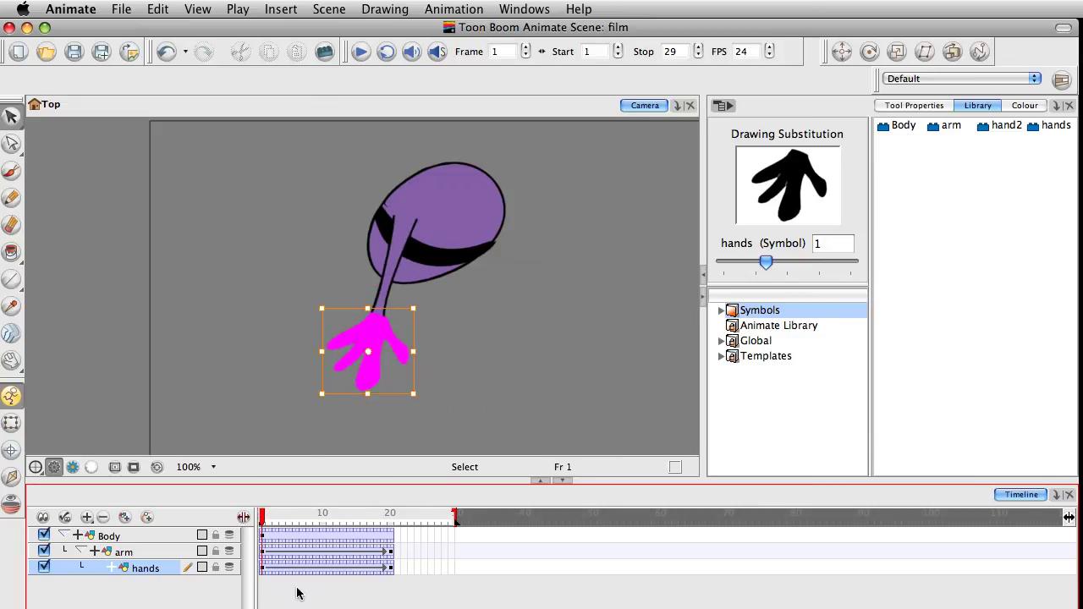
mouse_move(322, 518)
mouse_down()
mouse_move(365, 518)
mouse_move(329, 518)
mouse_up()
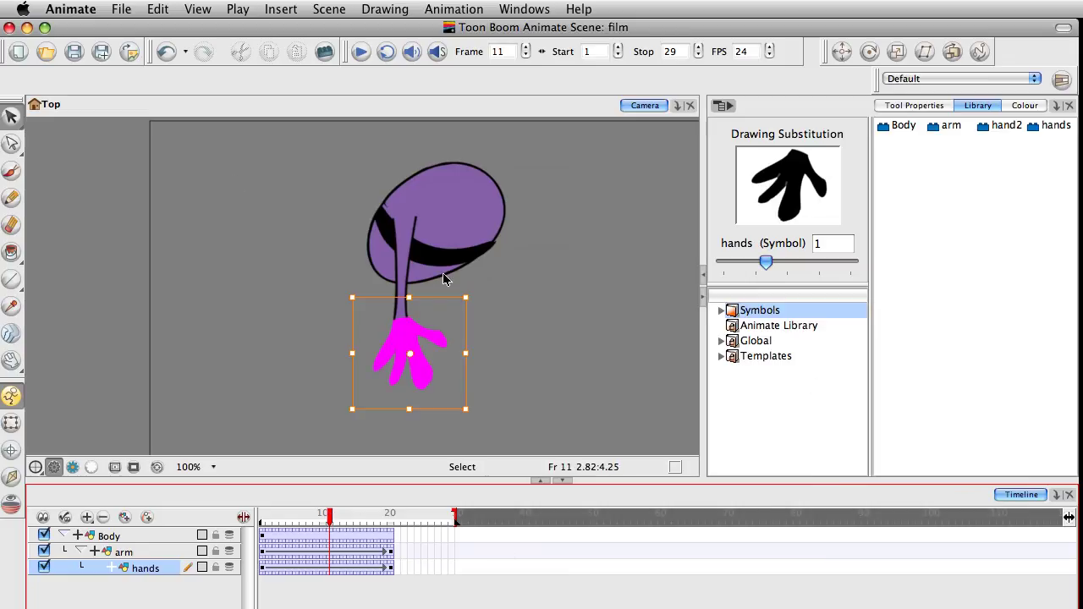
Step: Examine the glove drawings inside the hands symbol by stepping through its frames, and return to the top level
click(502, 402)
click(398, 356)
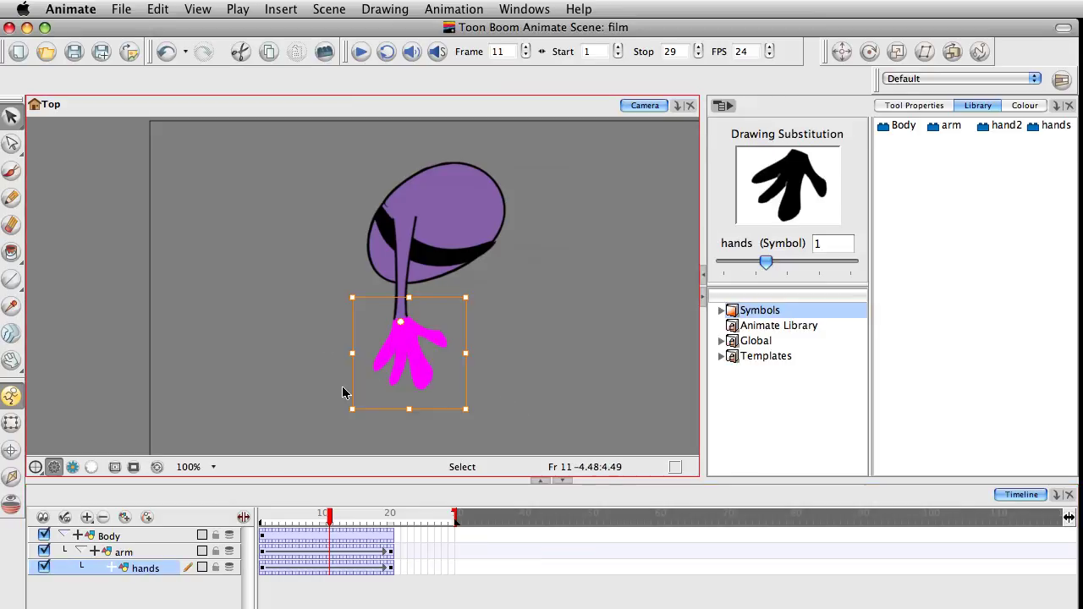
double_click(405, 350)
click(265, 520)
key(period)
key(period)
key(comma)
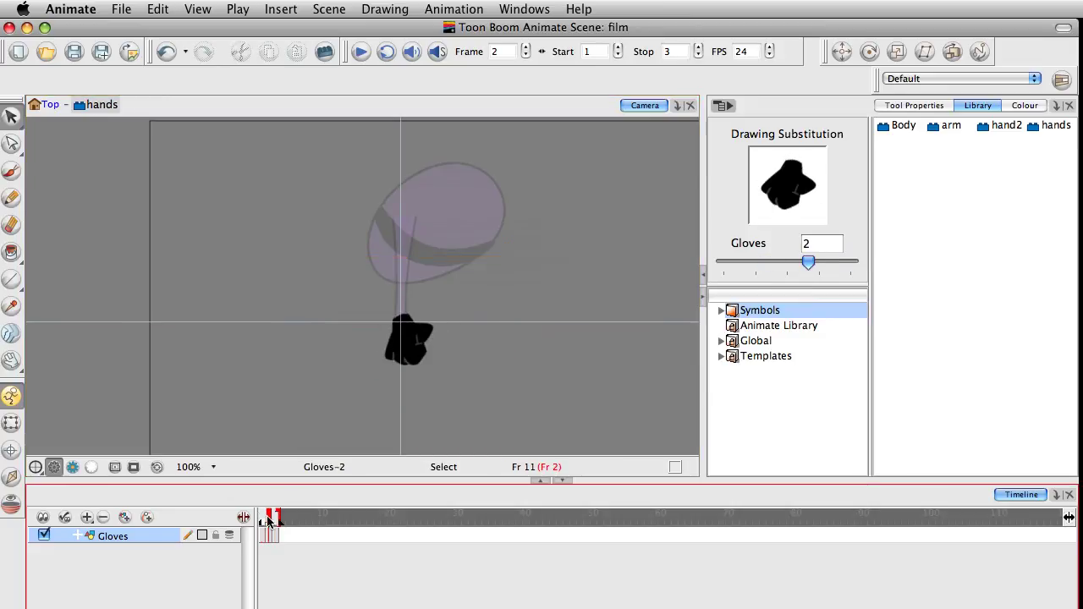
key(comma)
click(48, 105)
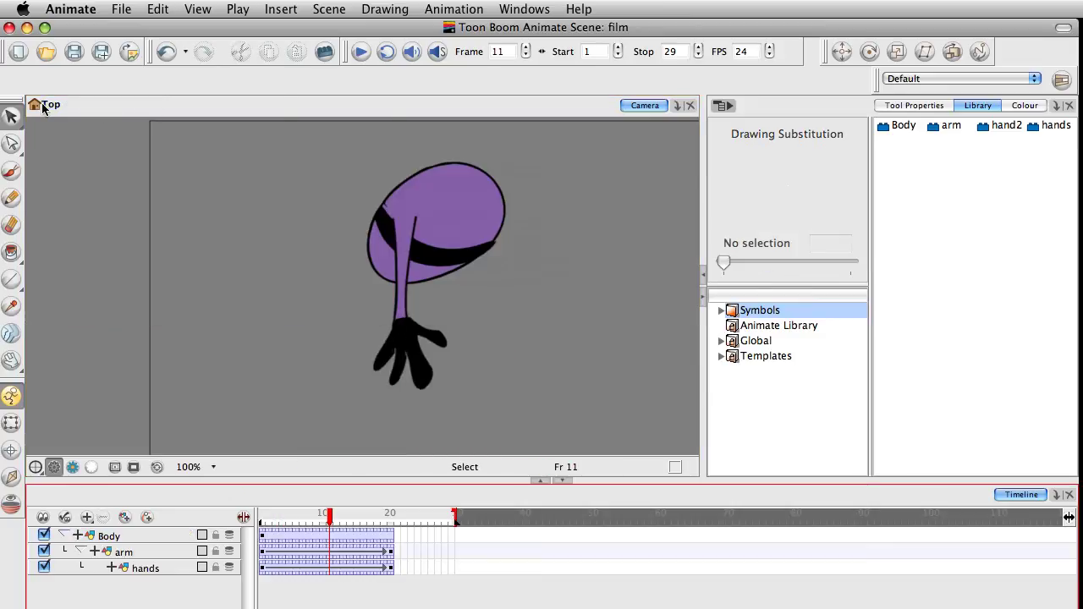
Step: Substitute drawing 3 for the hand from frame 11 and scrub the timeline to check the swap
click(415, 354)
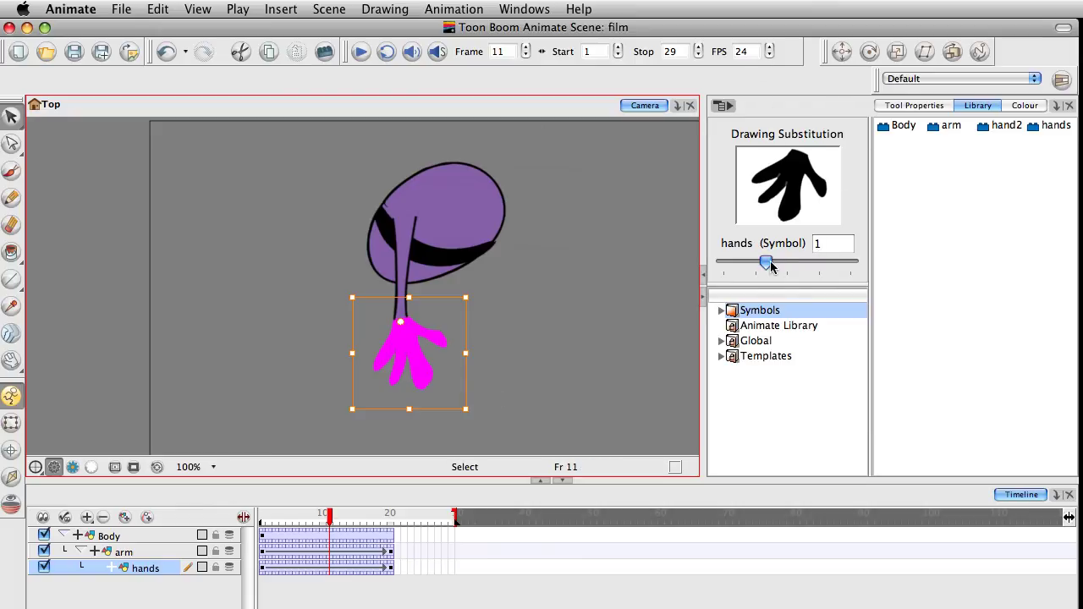
mouse_move(765, 264)
mouse_down()
mouse_move(847, 262)
mouse_move(851, 278)
mouse_up()
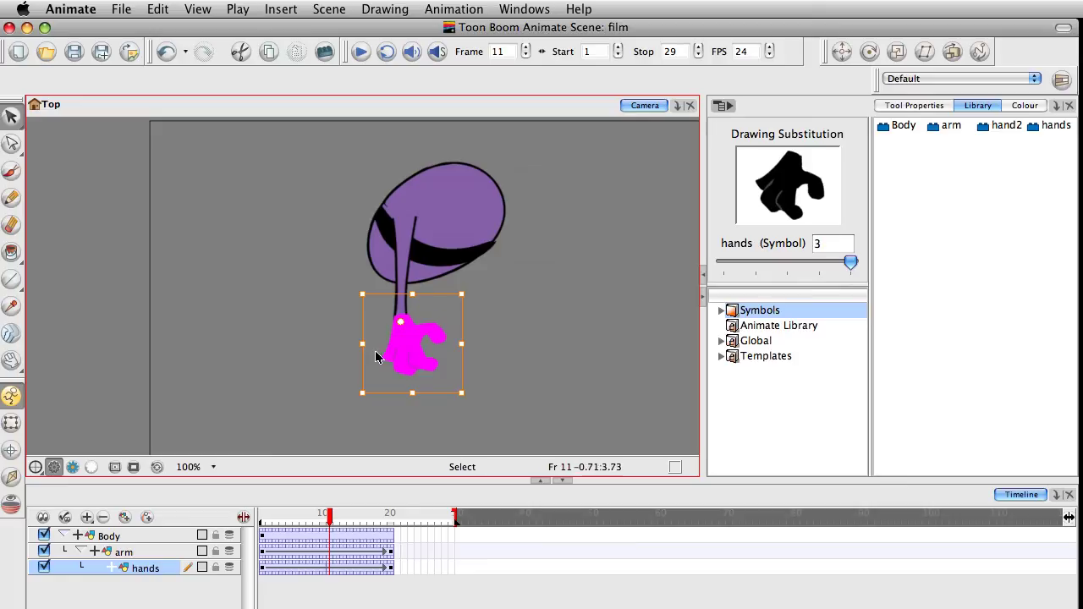
click(355, 517)
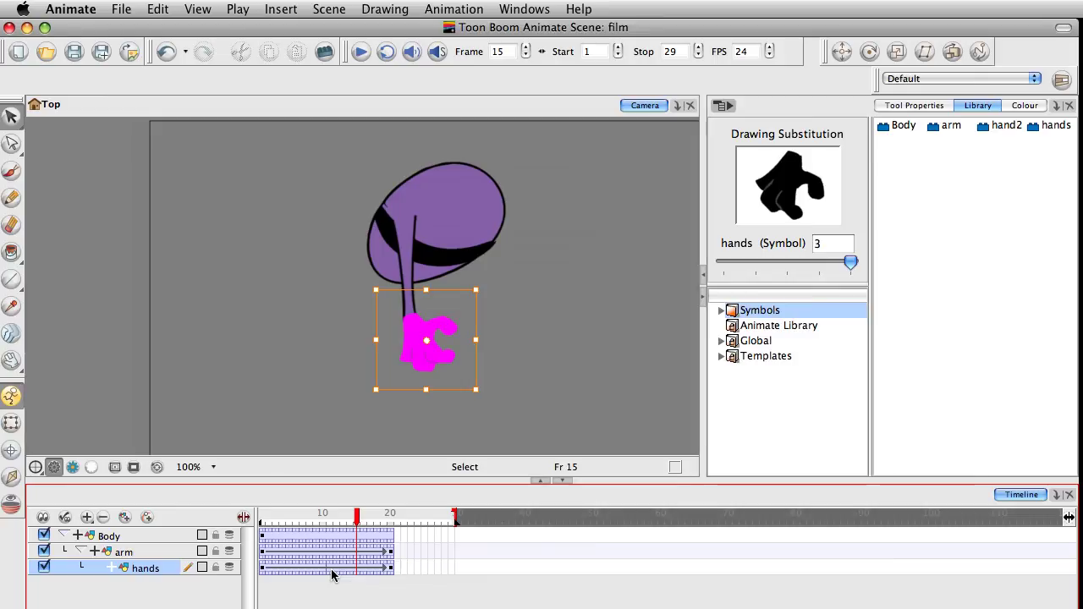
mouse_move(355, 519)
mouse_down()
mouse_move(322, 521)
mouse_move(385, 522)
mouse_move(258, 532)
mouse_up()
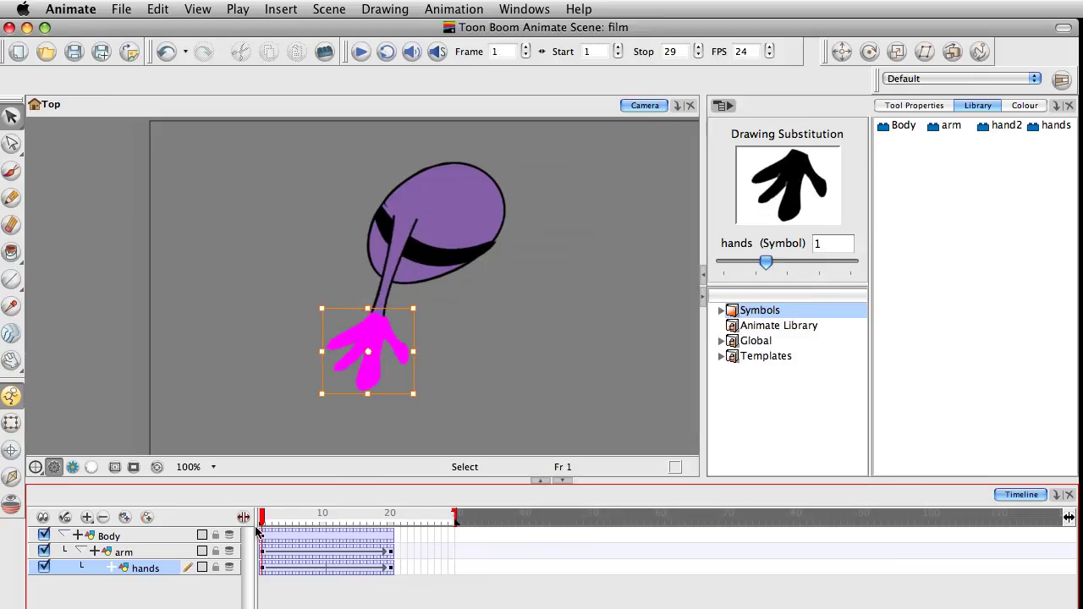
Step: Enlarge the open hand slightly at frame 1, adjust its position on the arm, and scrub to frame 11
drag(321, 392, 311, 407)
drag(346, 368, 350, 362)
click(269, 516)
mouse_move(269, 516)
mouse_down()
mouse_move(382, 506)
mouse_move(316, 508)
mouse_move(329, 506)
mouse_up()
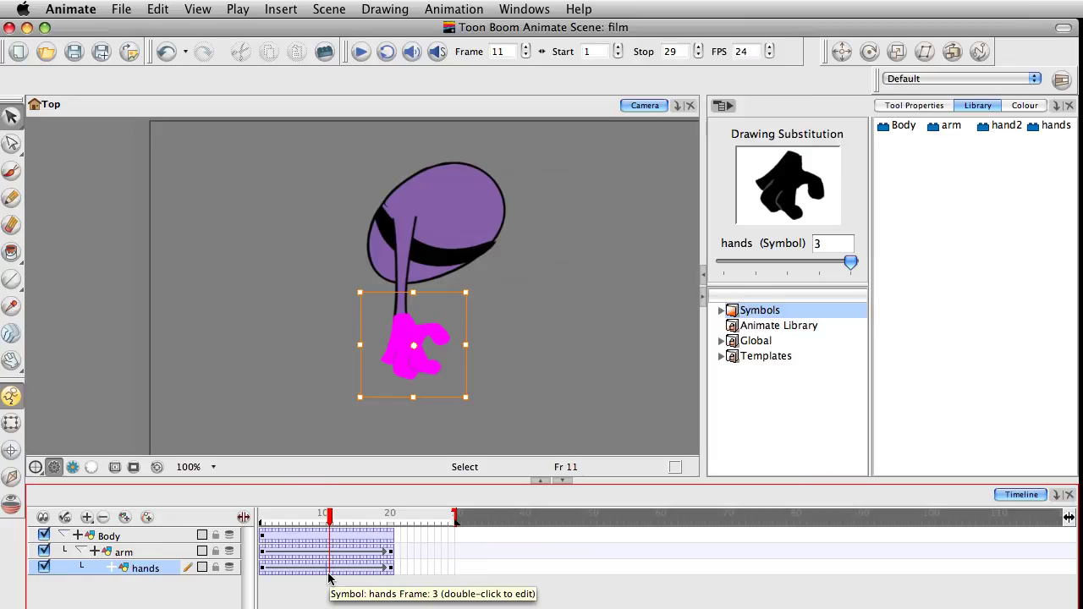
Step: Substitute drawing 2, the fist, for the hand from frame 16 and scrub back through the animation
drag(330, 523, 363, 525)
drag(852, 262, 825, 270)
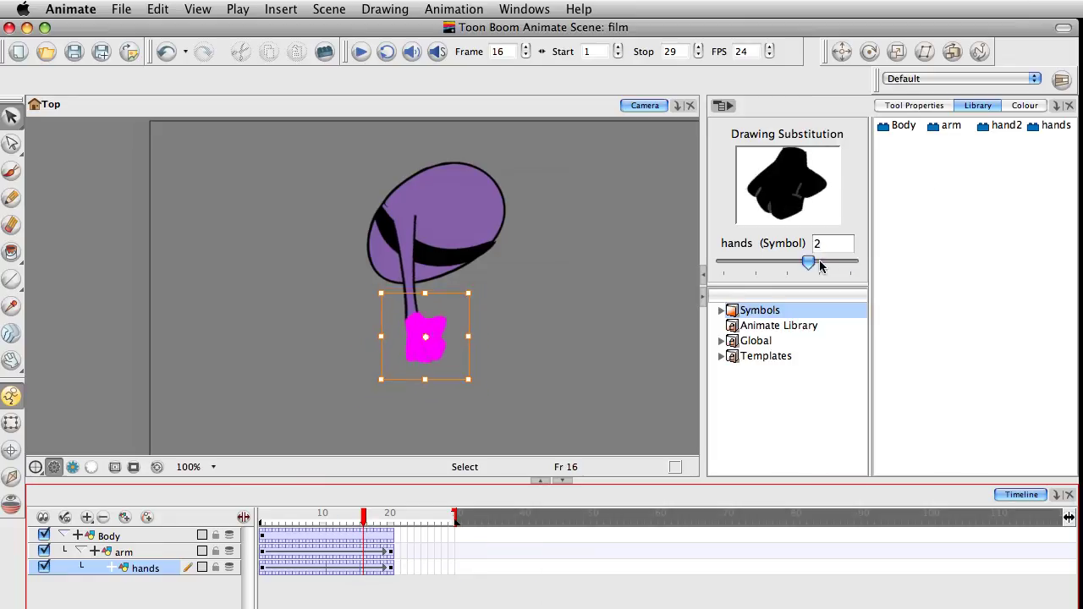
mouse_move(366, 521)
mouse_down()
mouse_move(262, 520)
mouse_move(342, 520)
mouse_move(370, 508)
mouse_move(291, 518)
mouse_move(387, 518)
mouse_move(265, 511)
mouse_move(392, 508)
mouse_move(269, 513)
mouse_move(311, 500)
mouse_up()
key(comma)
key(comma)
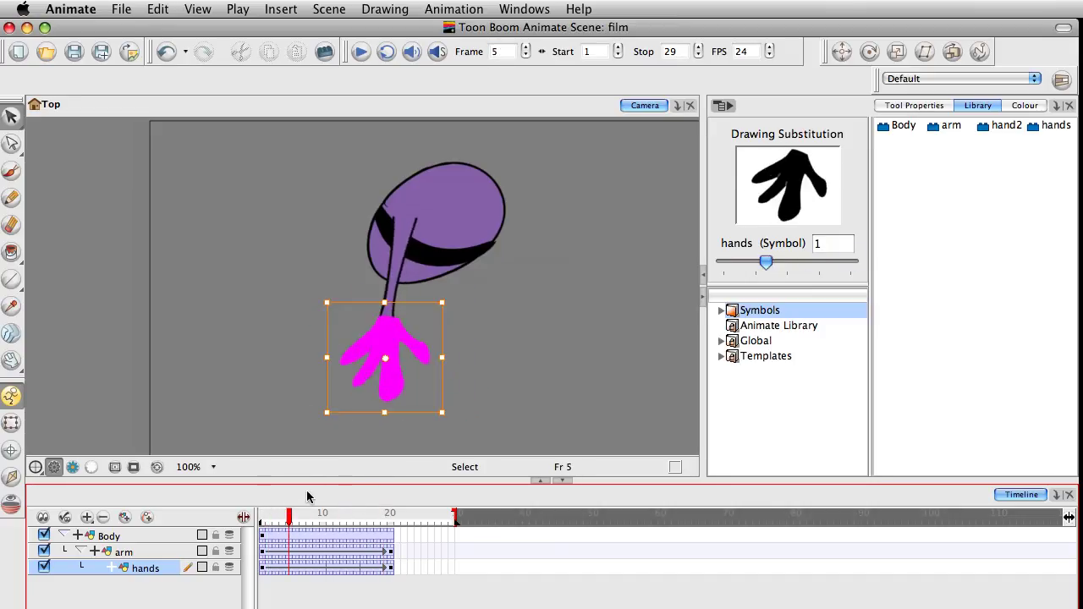
Step: Try moving the Body with its attached arm and hand to the right at frame 1, and undo the move
click(262, 536)
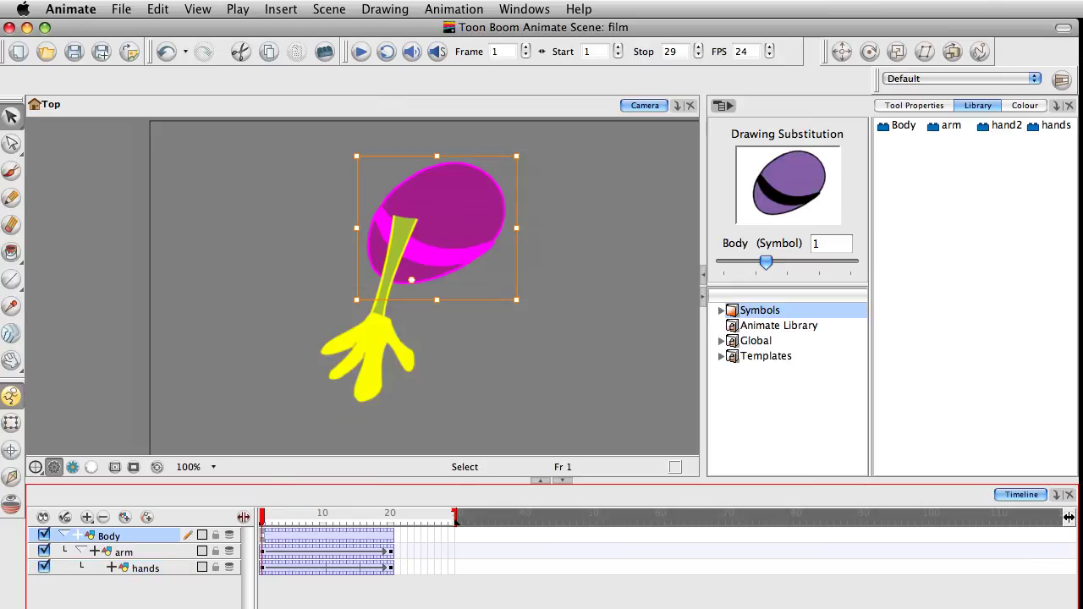
click(472, 220)
click(566, 215)
mouse_move(321, 513)
mouse_down()
mouse_move(368, 515)
mouse_move(262, 515)
mouse_up()
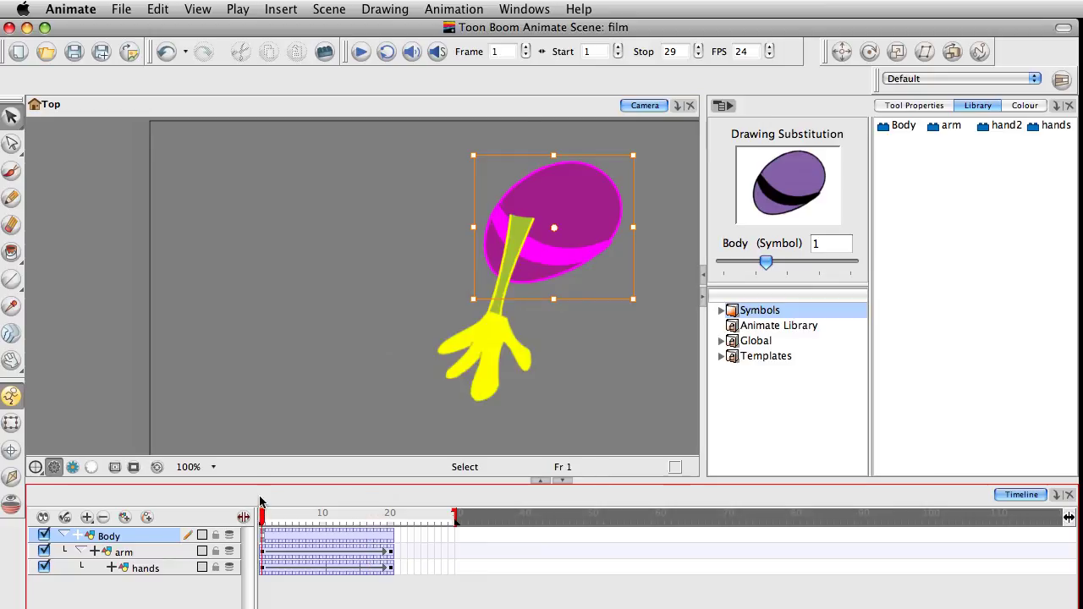
drag(613, 314, 496, 314)
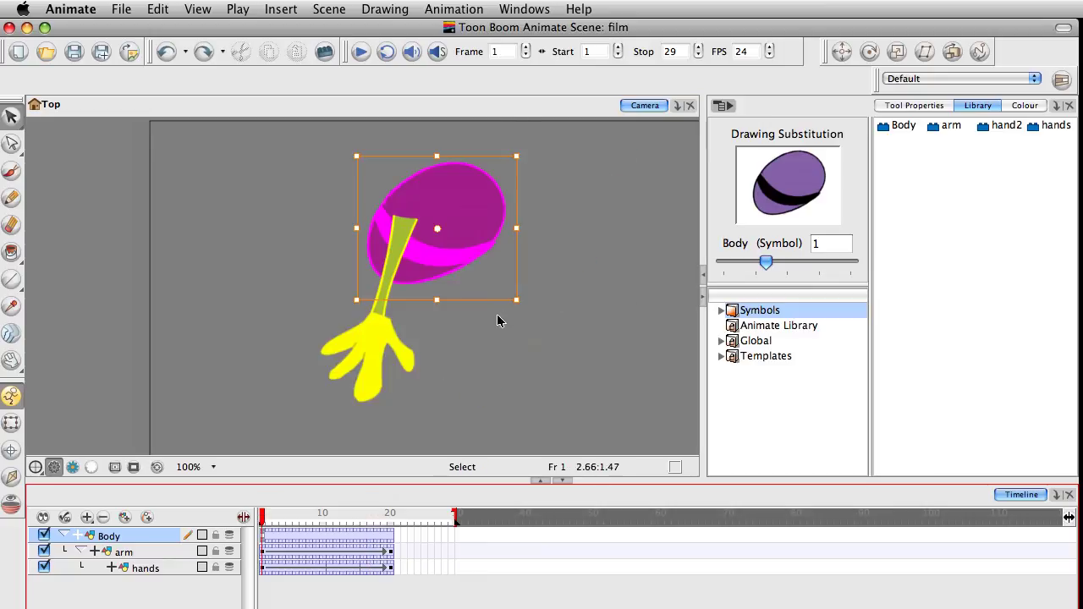
Step: Try moving the Body to the right at frame 20, preview the motion, and undo it
click(390, 518)
drag(467, 202, 573, 196)
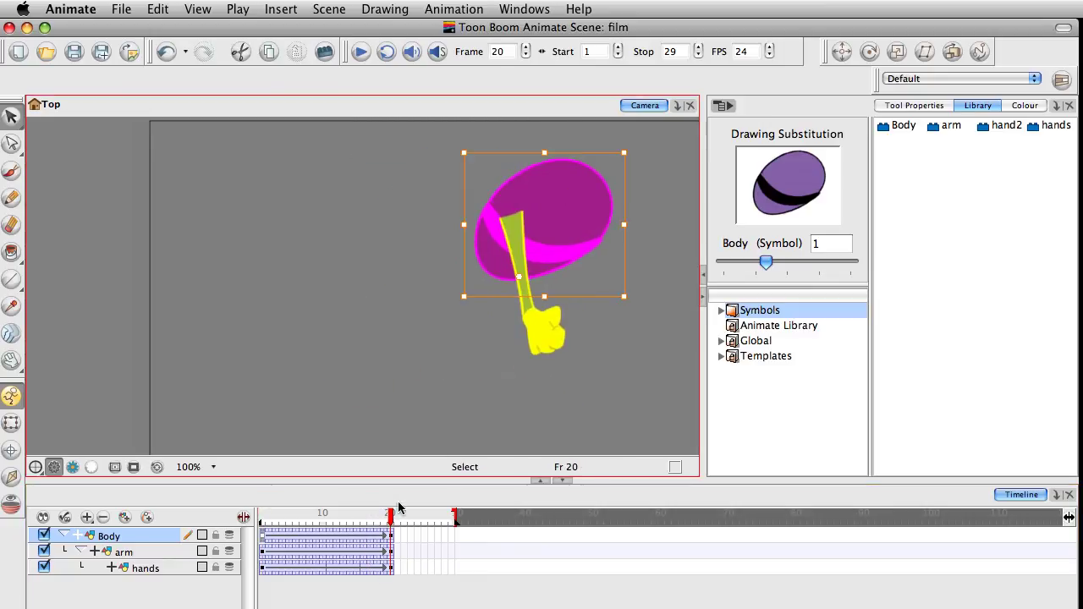
drag(391, 513, 235, 481)
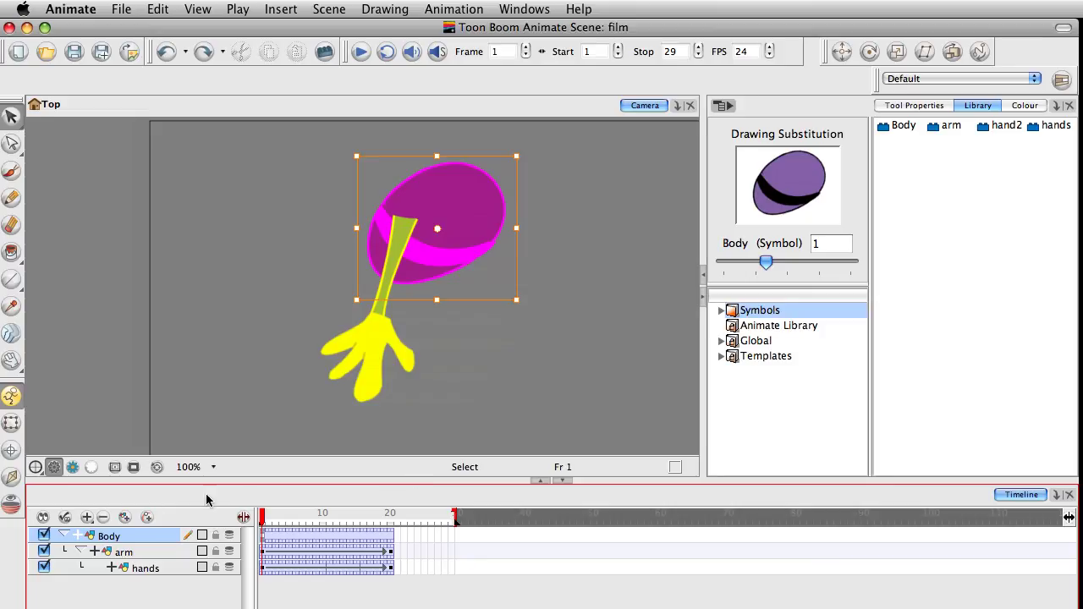
Step: Add a peg as the parent of the Body layer and give it keyframes at frames 1 and 20
click(86, 517)
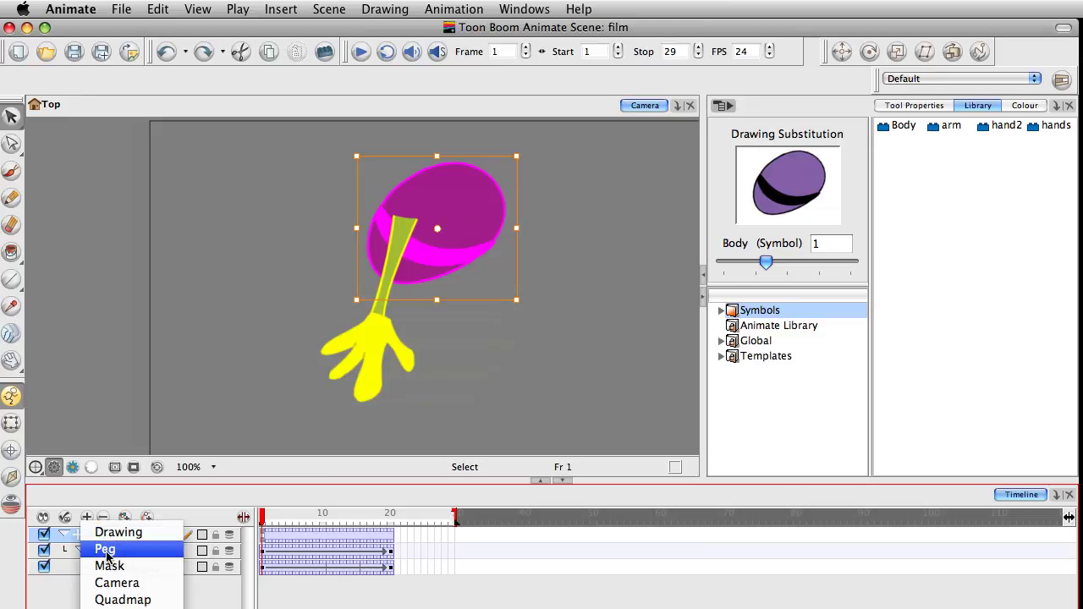
click(105, 550)
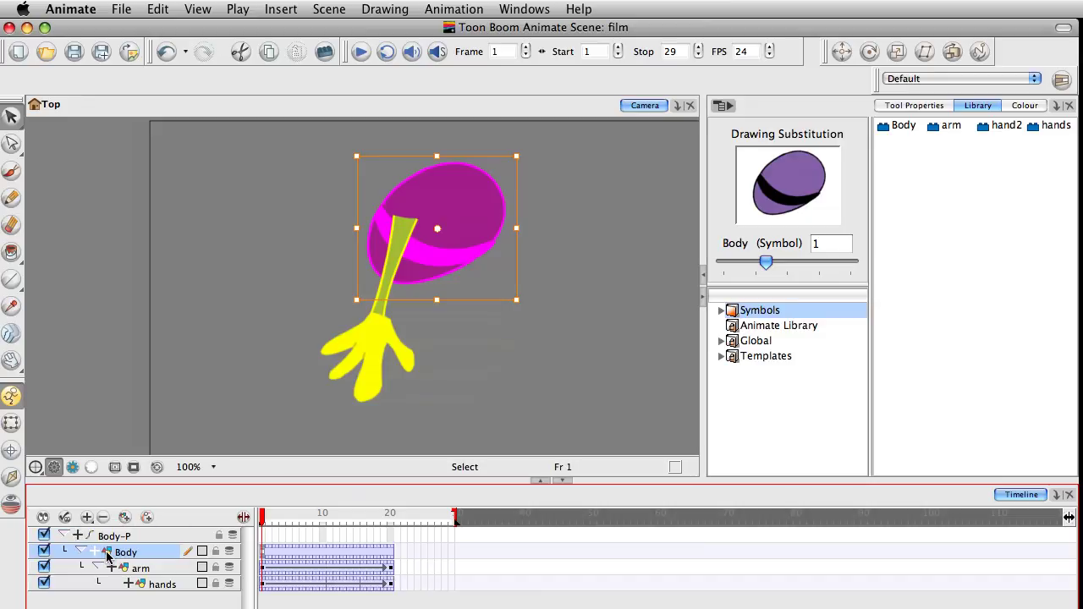
click(264, 538)
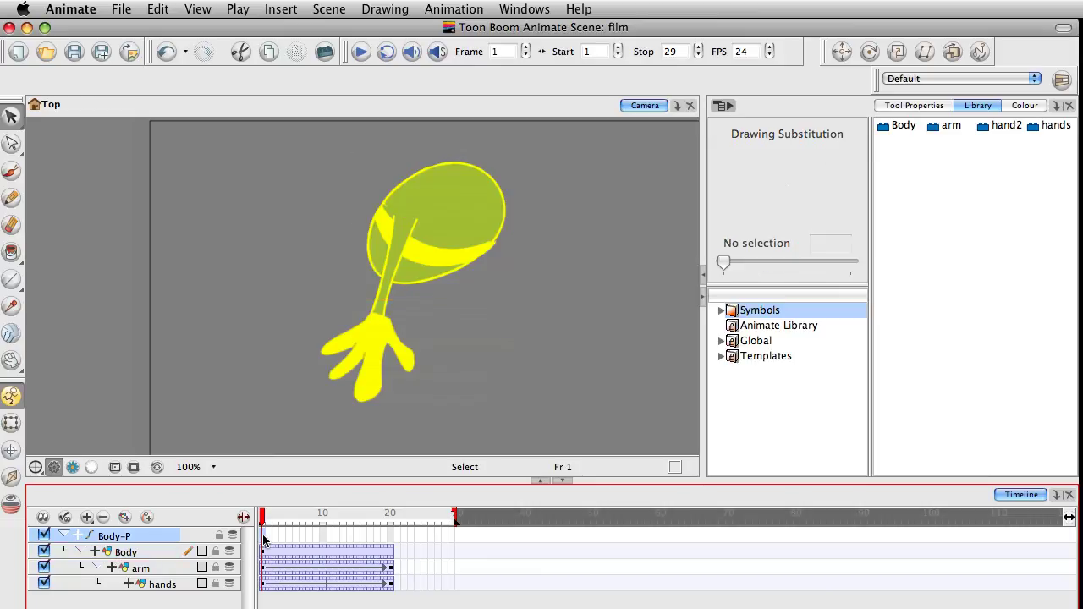
click(391, 543)
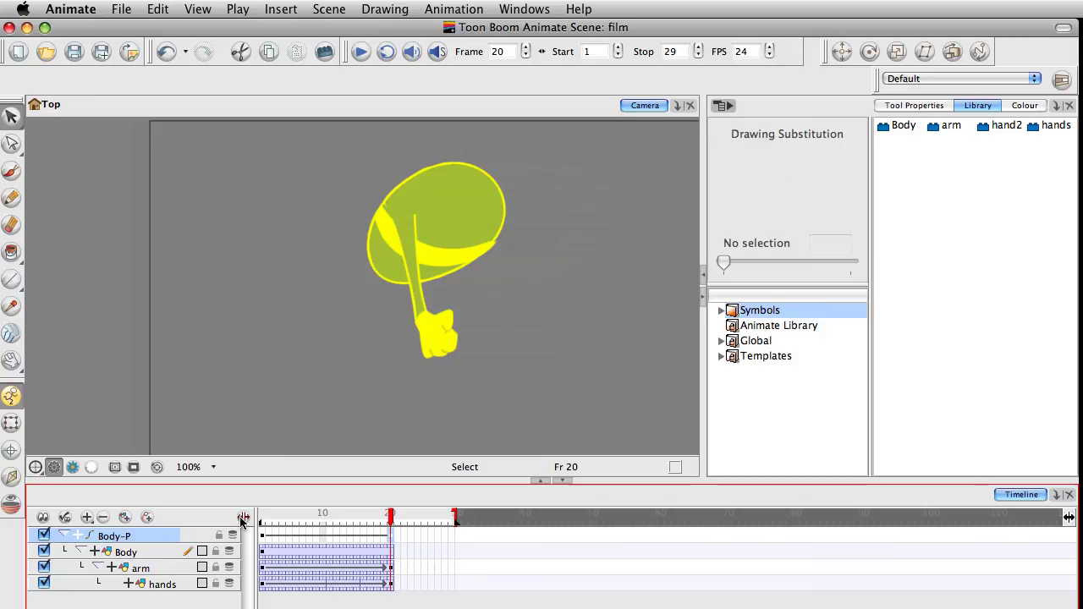
mouse_move(390, 518)
mouse_down()
mouse_move(262, 518)
mouse_move(394, 531)
mouse_move(262, 529)
mouse_up()
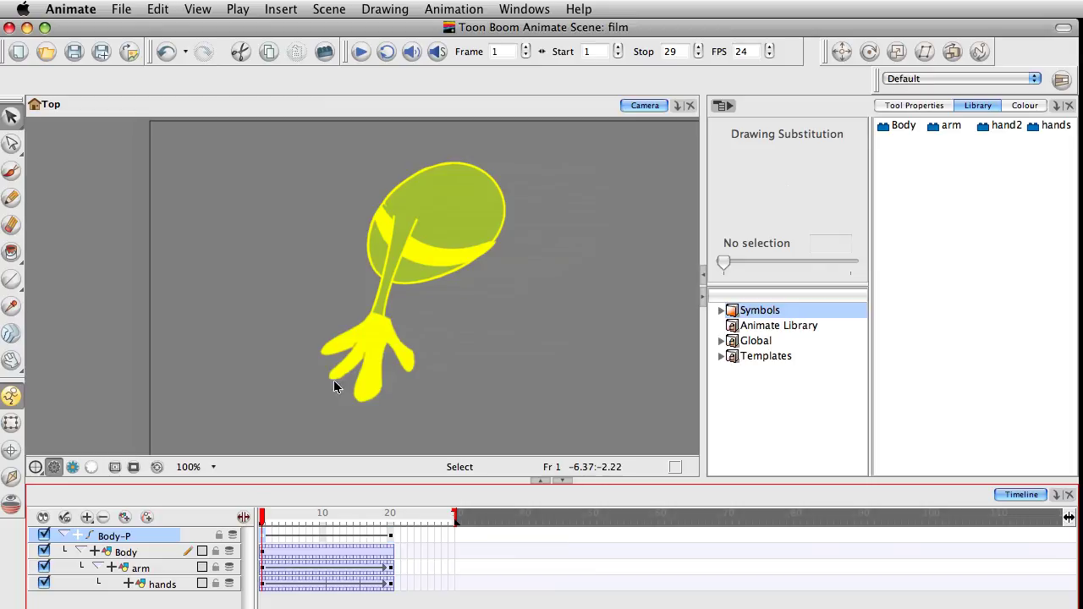
Step: Using the Body-P peg, move the whole character to the left at frame 1 and to the right at frame 20
click(395, 206)
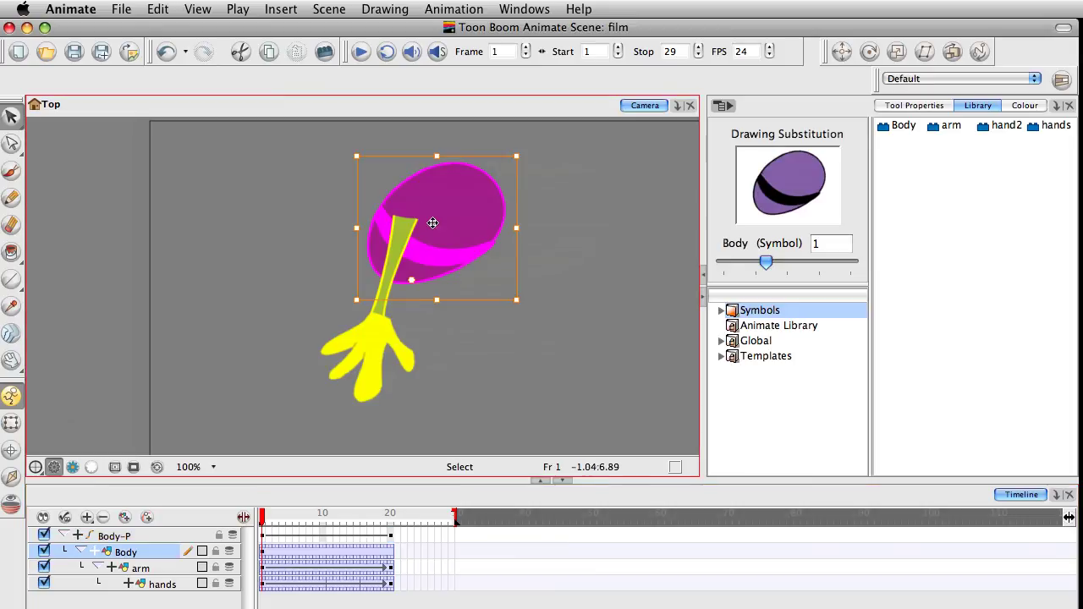
click(269, 535)
drag(430, 203, 343, 214)
click(391, 535)
drag(465, 211, 551, 213)
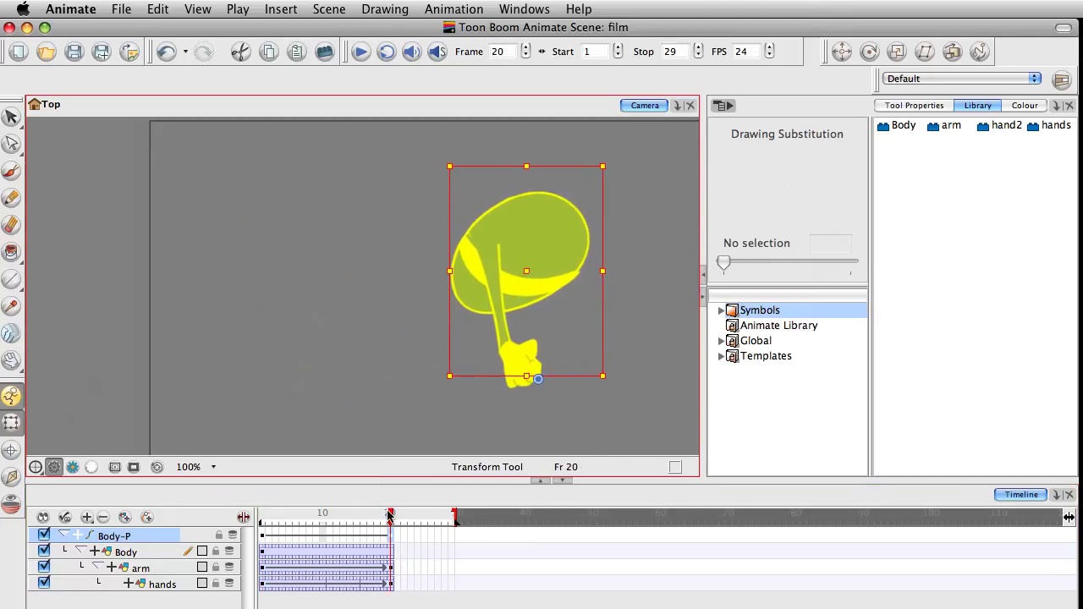
Step: Scale up the whole character at frame 20, shift it slightly downward, and scrub back to frame 1
drag(613, 160, 630, 97)
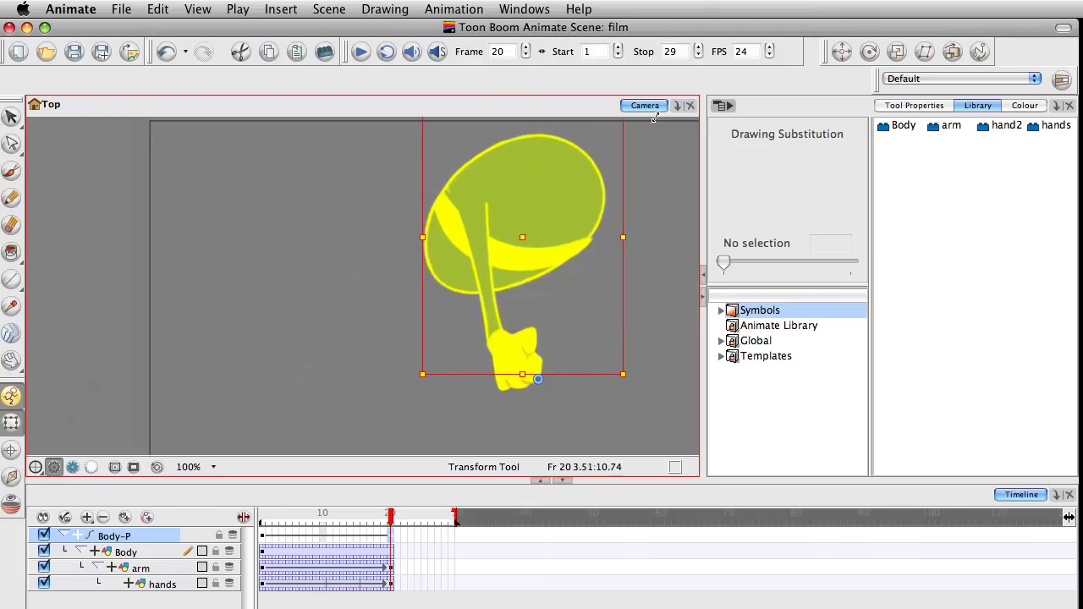
drag(537, 225, 528, 264)
drag(391, 513, 262, 514)
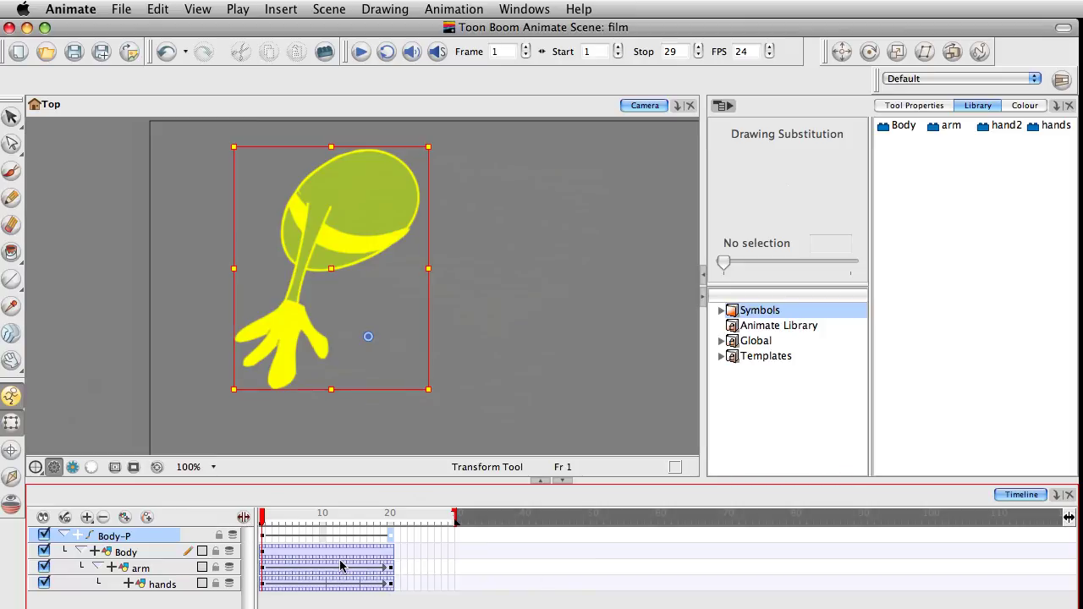
Step: At frame 20, rotate the arm clockwise about the shoulder until it extends almost horizontally to the left
key(alt+s)
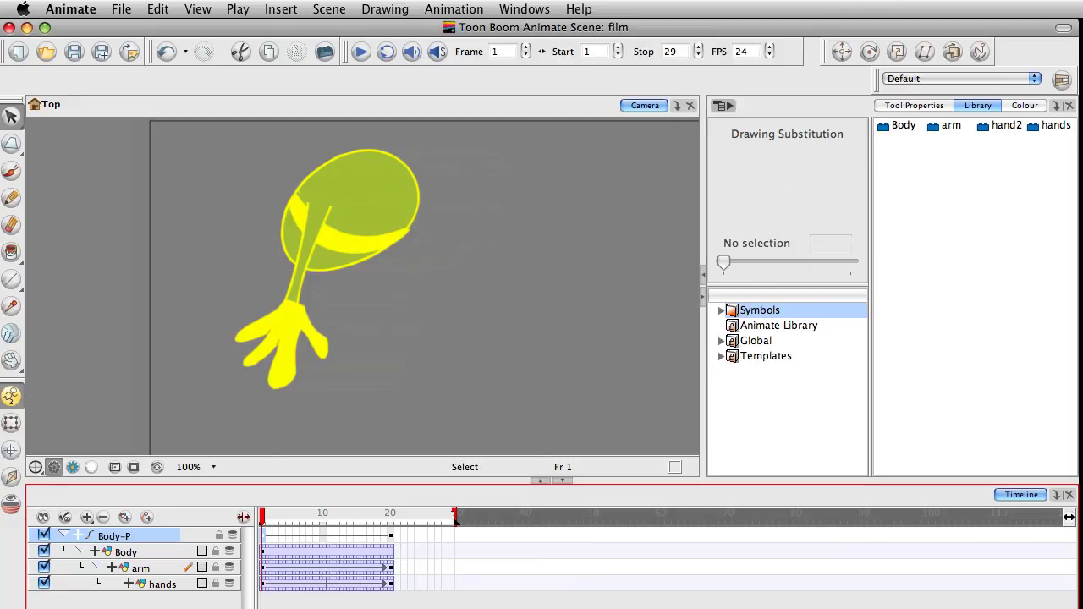
drag(264, 520, 392, 530)
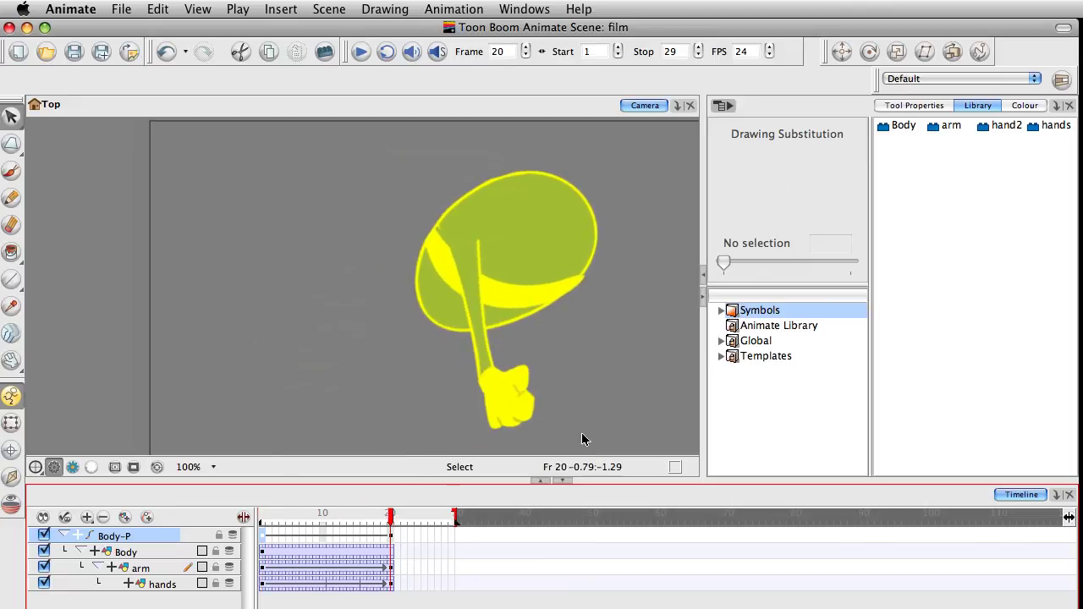
click(484, 245)
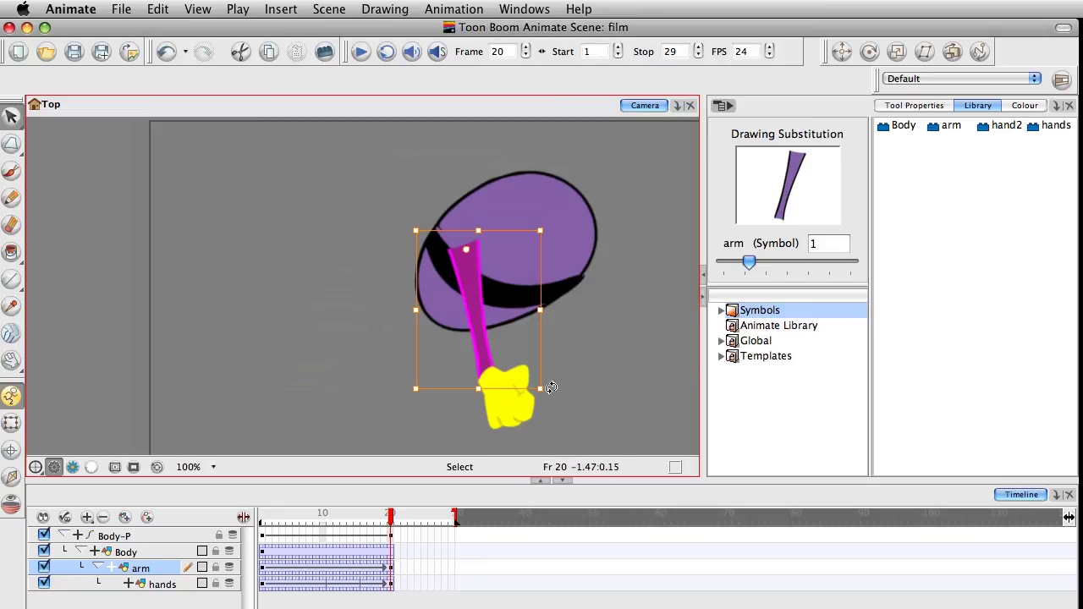
drag(549, 392, 331, 320)
click(377, 235)
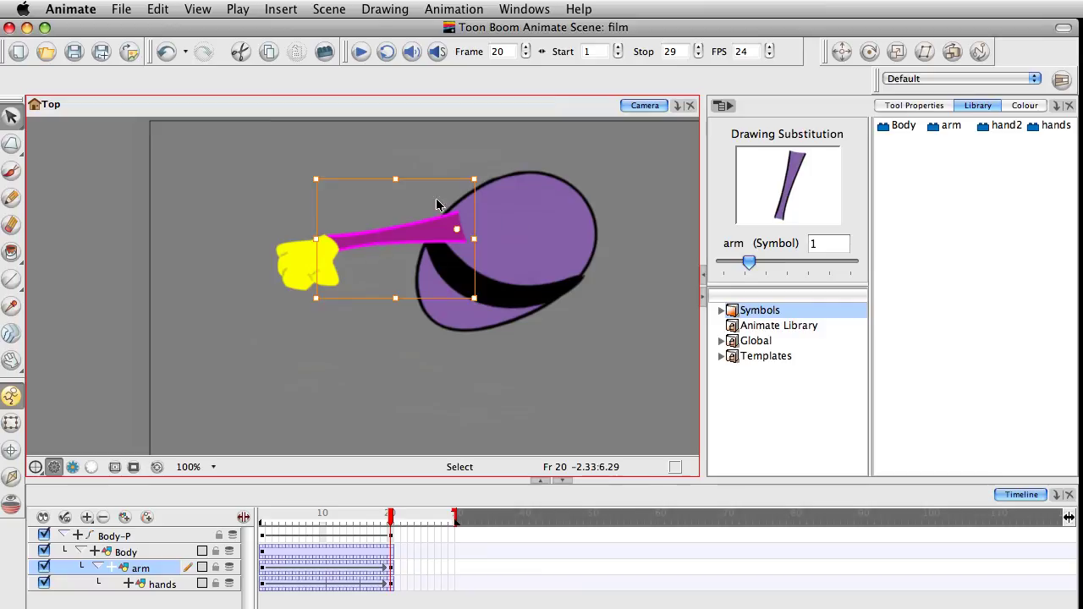
Step: At frame 20, substitute the arm with drawing 2 and shift it slightly upward to fit the shoulder
click(761, 263)
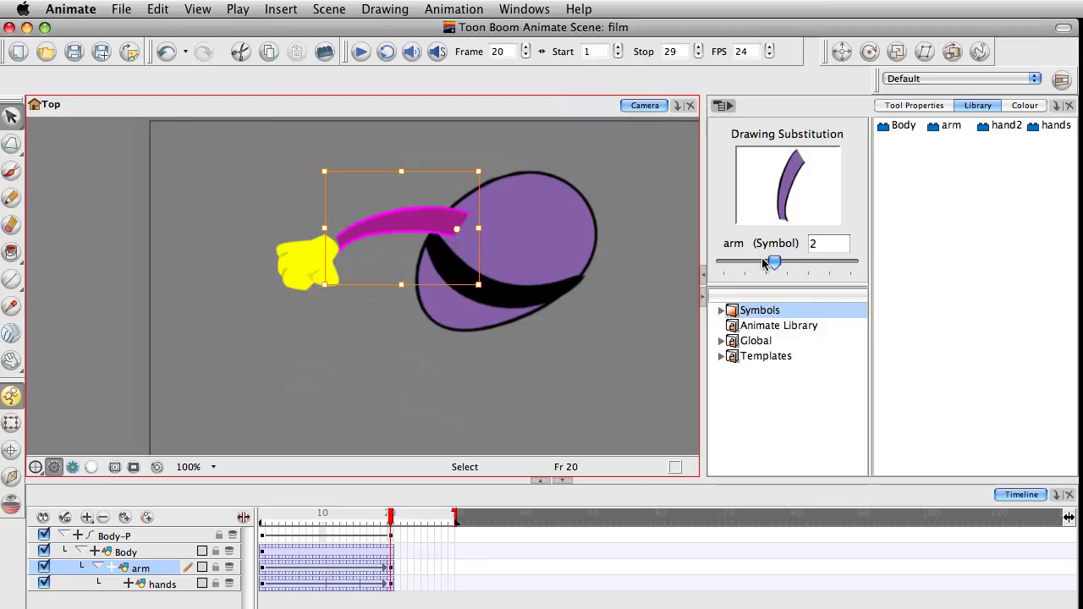
click(411, 207)
mouse_move(390, 514)
mouse_down()
mouse_move(246, 522)
mouse_move(393, 516)
mouse_up()
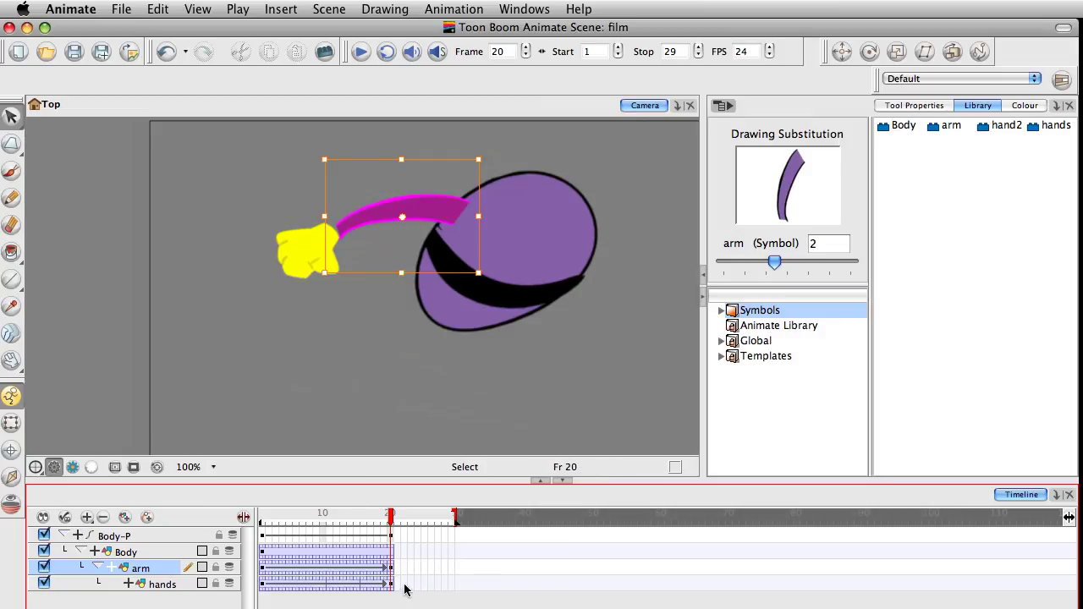
Step: At frame 20, shift the hand slightly to the right to line it up with the end of the curved arm
click(340, 342)
click(315, 264)
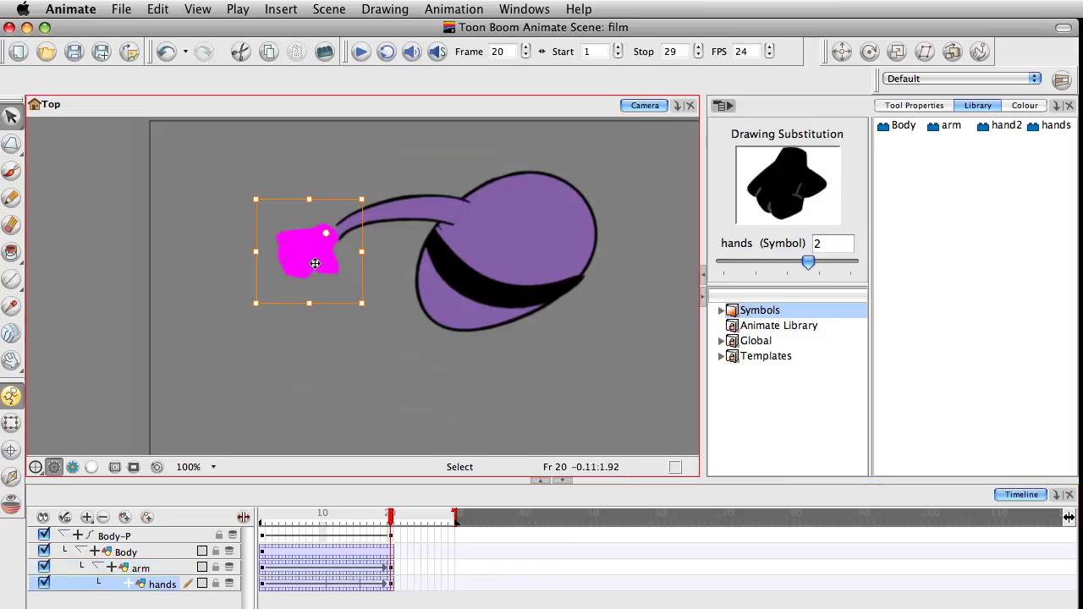
drag(298, 265, 310, 275)
Step: At frame 19, nudge the hand up and to the left to align it with the straight arm's wrist, and return to frame 20
click(385, 523)
drag(385, 523, 384, 523)
click(329, 285)
click(363, 330)
drag(333, 267, 327, 261)
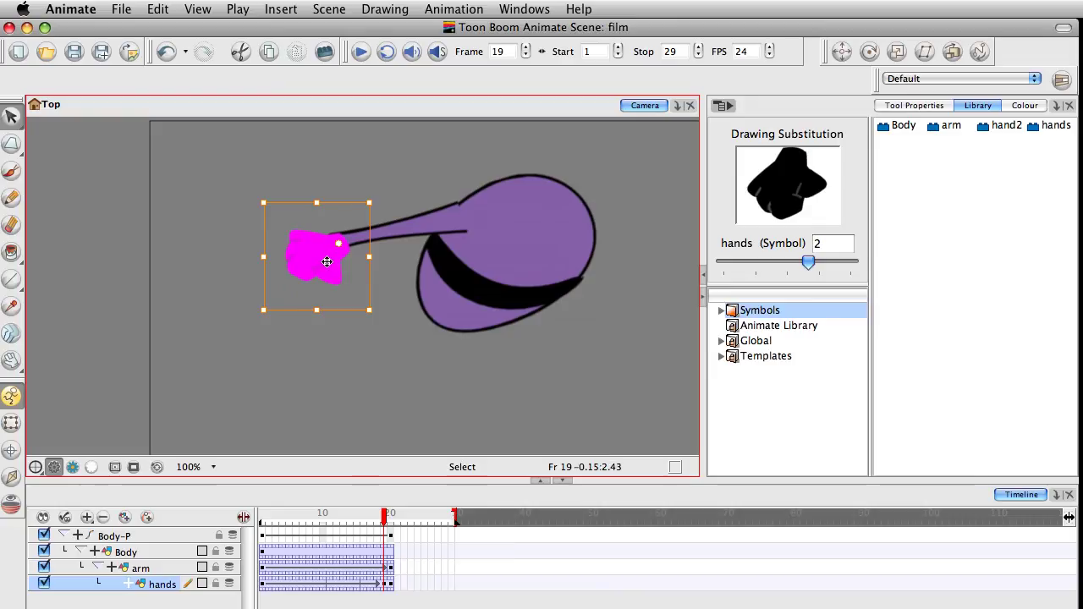
click(391, 517)
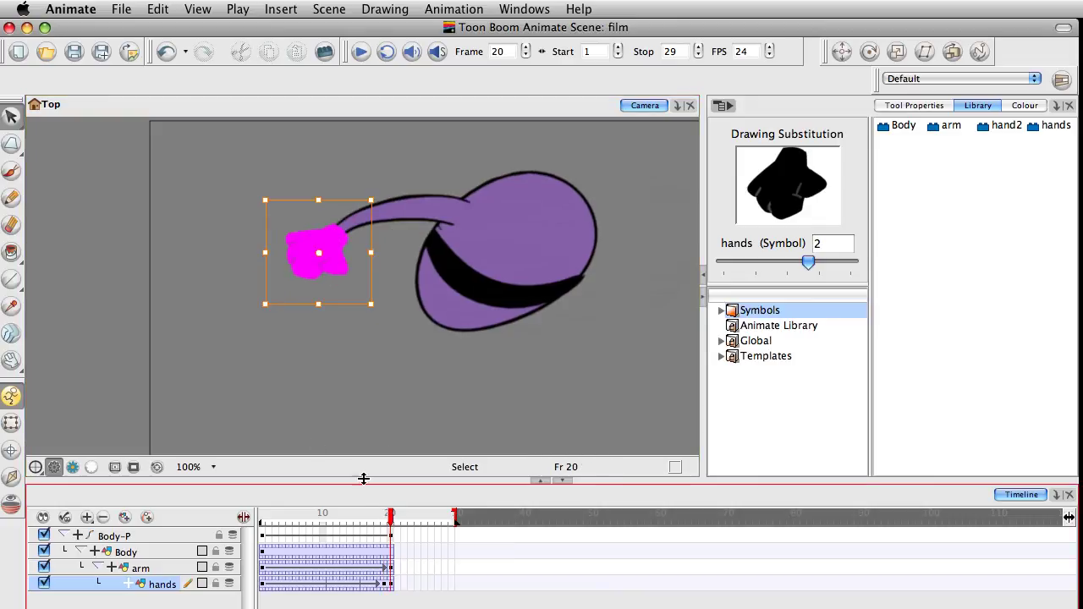
Step: Extend the exposure of the Body, arm and hands layers to frame 27
drag(405, 537, 455, 606)
key(F5)
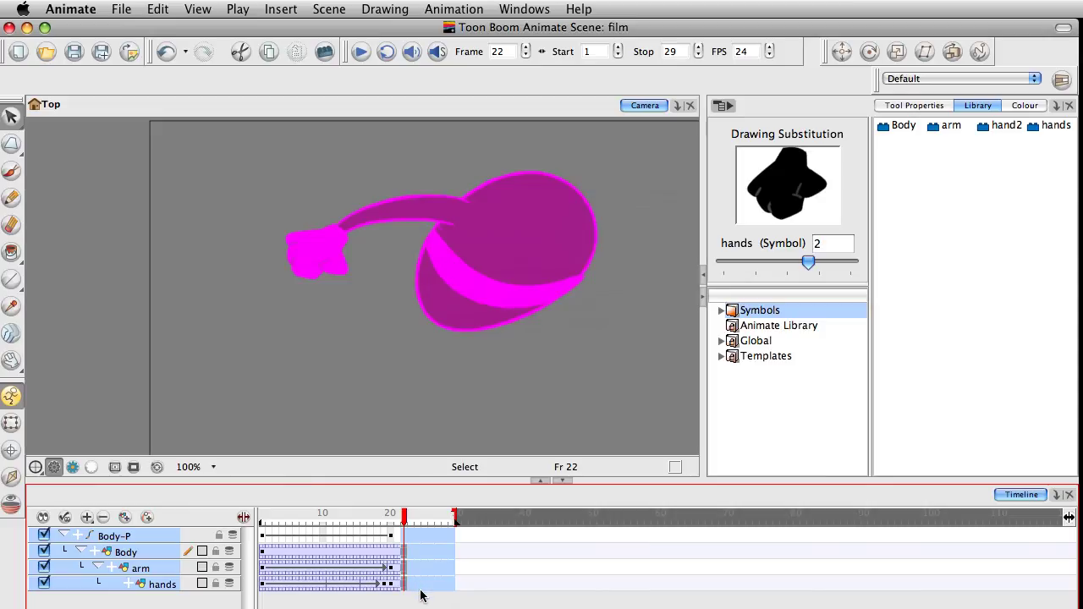
key(F5)
click(515, 361)
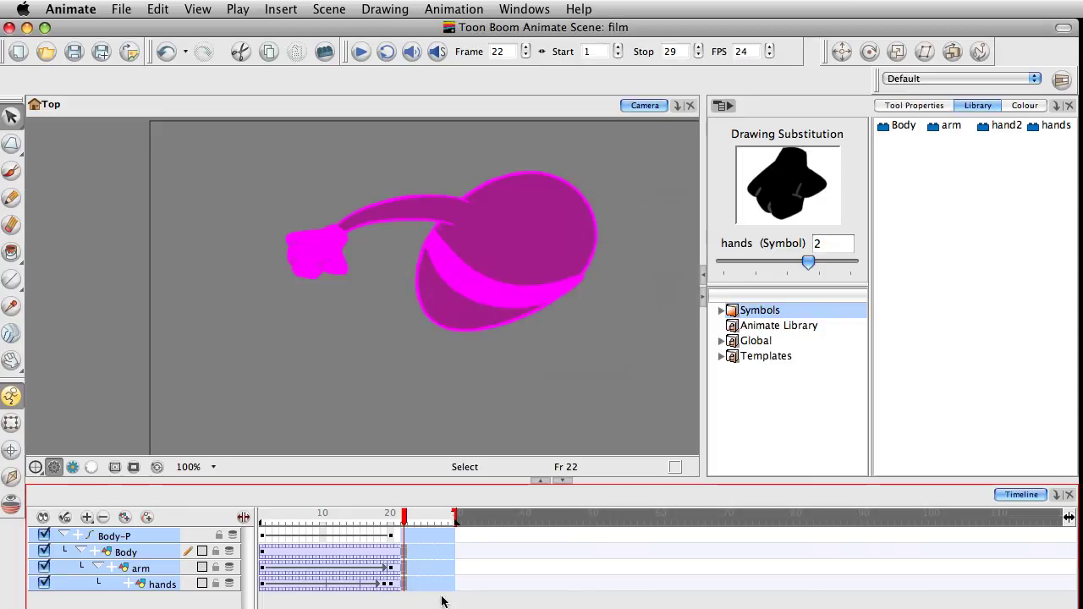
click(441, 601)
drag(439, 540, 435, 592)
key(F5)
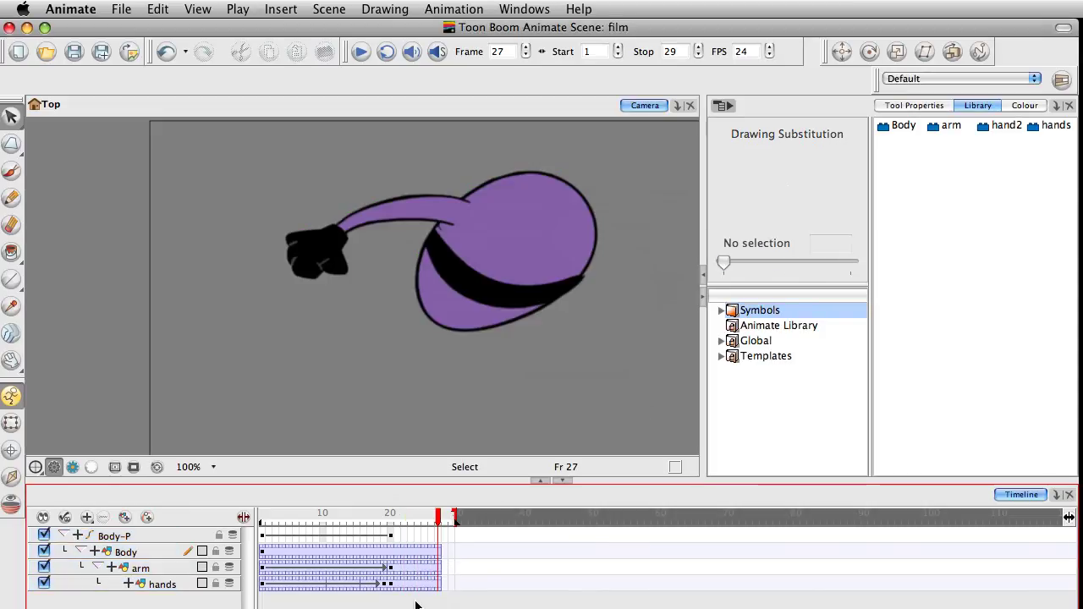
Step: Go back to frame 21 and show the column of drawing numbers for each layer in the timeline
mouse_move(431, 525)
mouse_down()
mouse_move(385, 529)
mouse_move(398, 529)
mouse_up()
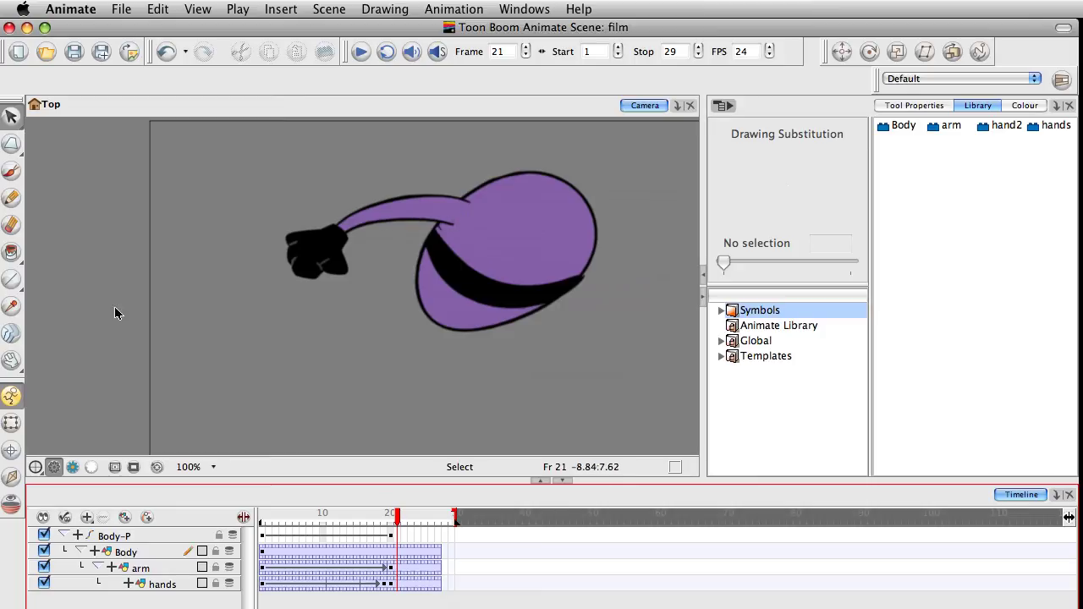
click(245, 518)
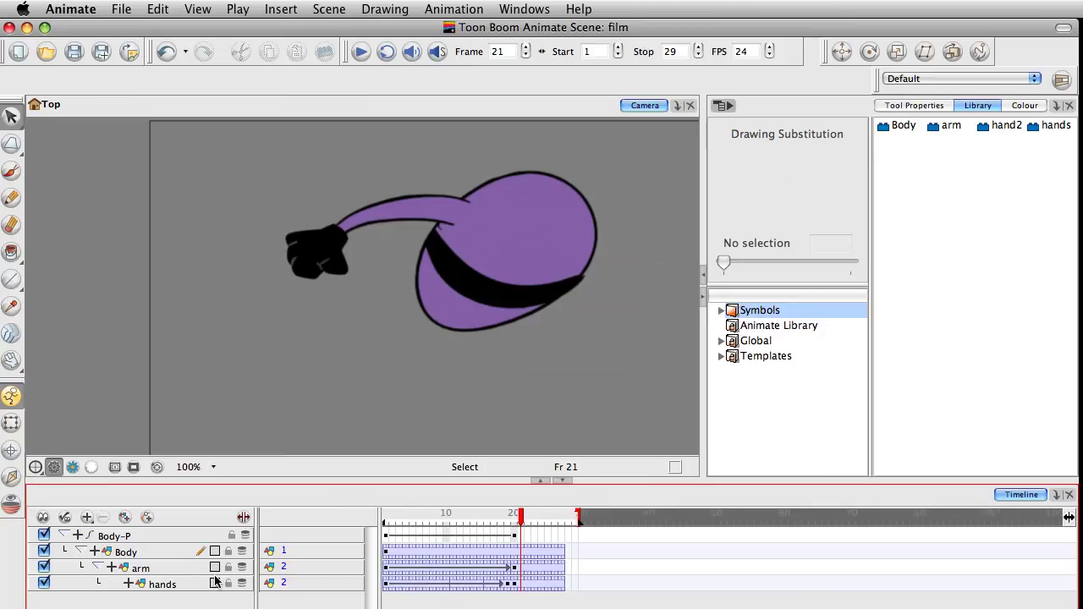